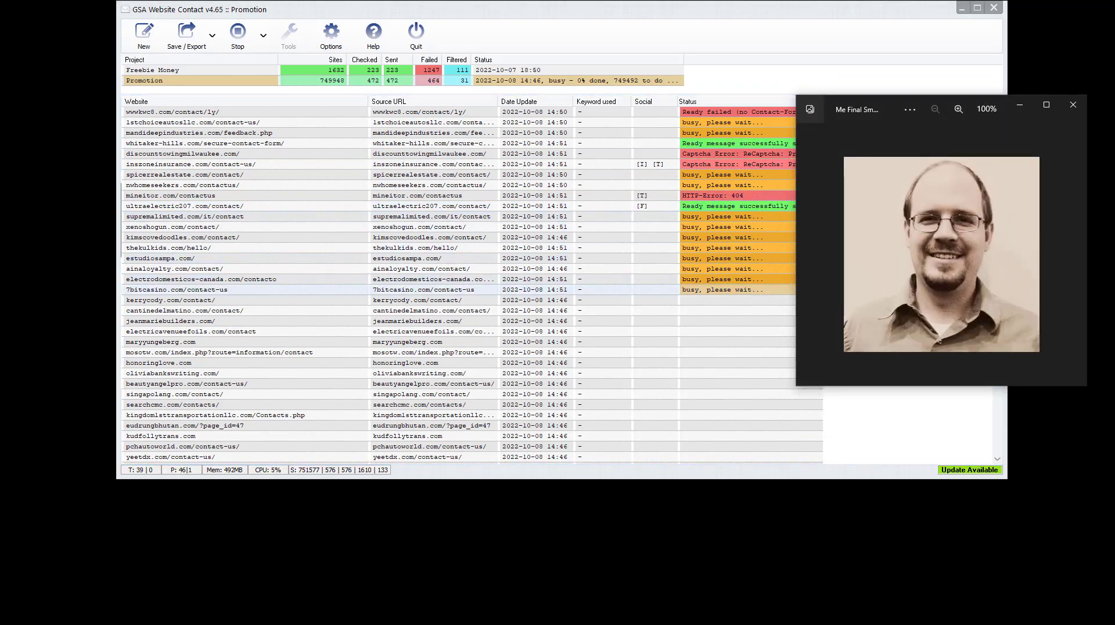
Show the chasereiner.com page, then switch to the video plan notes in Notepad
click(144, 622)
scroll(326, 371, down, 5)
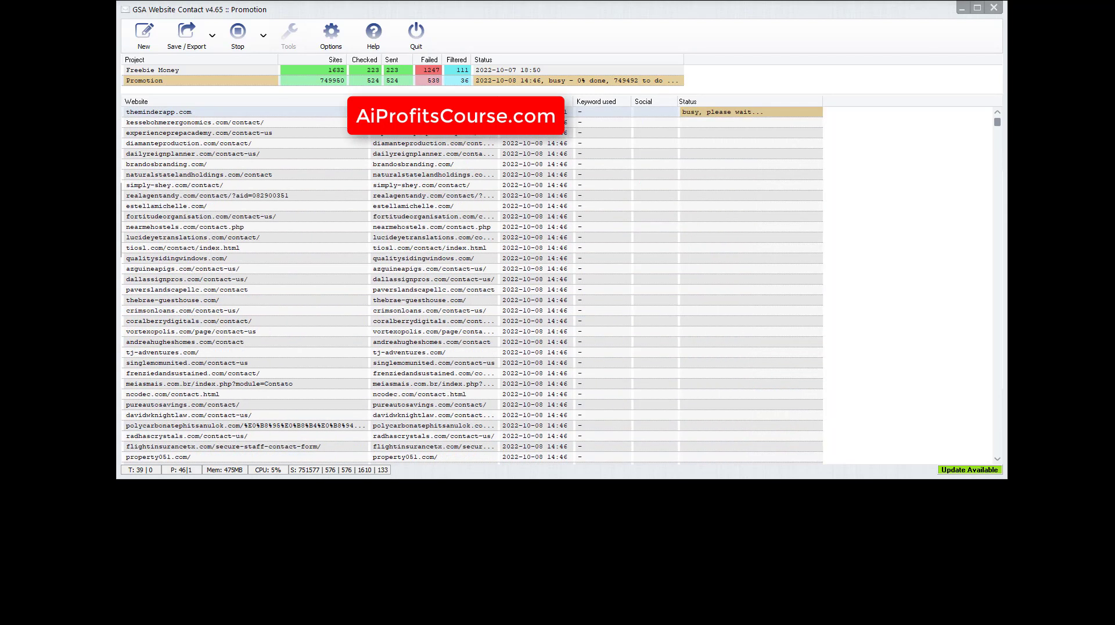
key(alt+Tab)
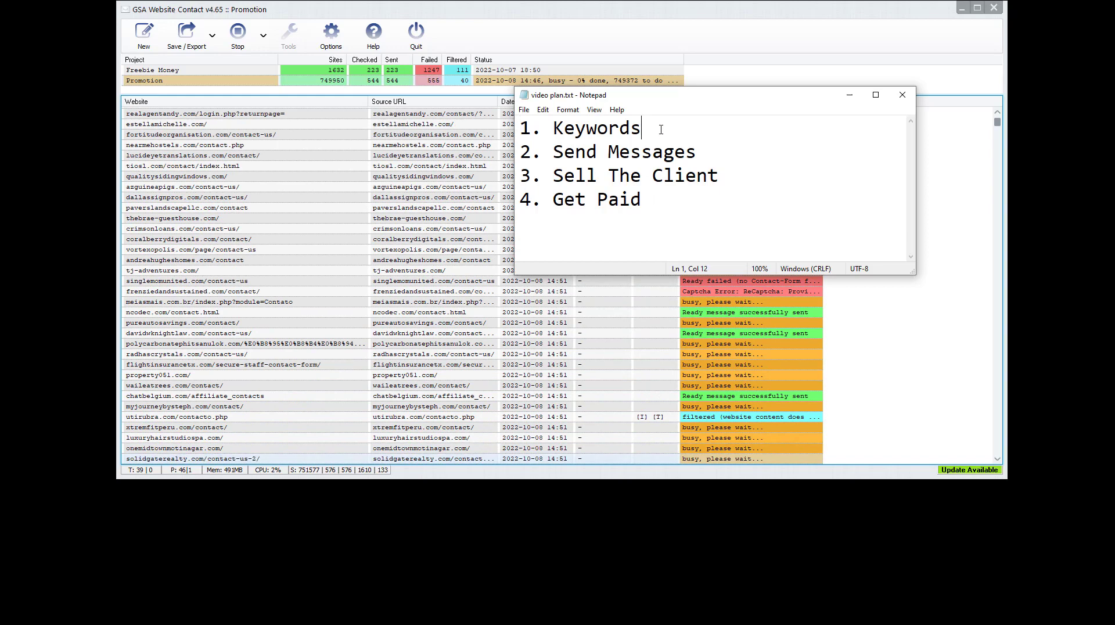
Highlight each plan step in turn: Keywords, Send Messages, Sell The Client, Get Paid
drag(660, 130, 520, 128)
drag(712, 159, 521, 153)
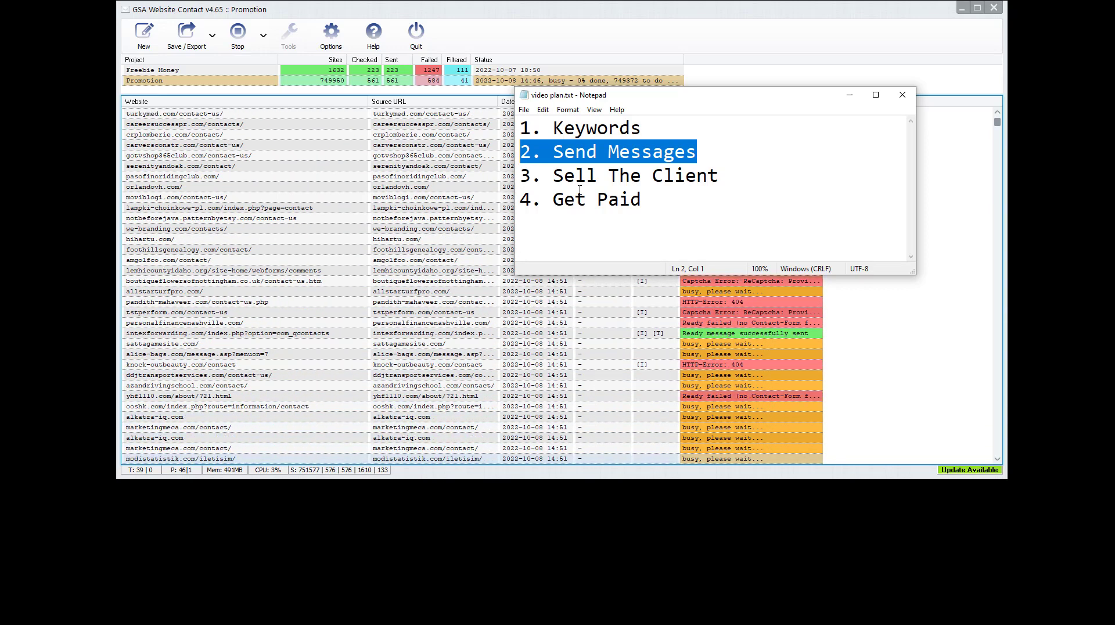
drag(723, 176, 642, 176)
drag(721, 176, 520, 176)
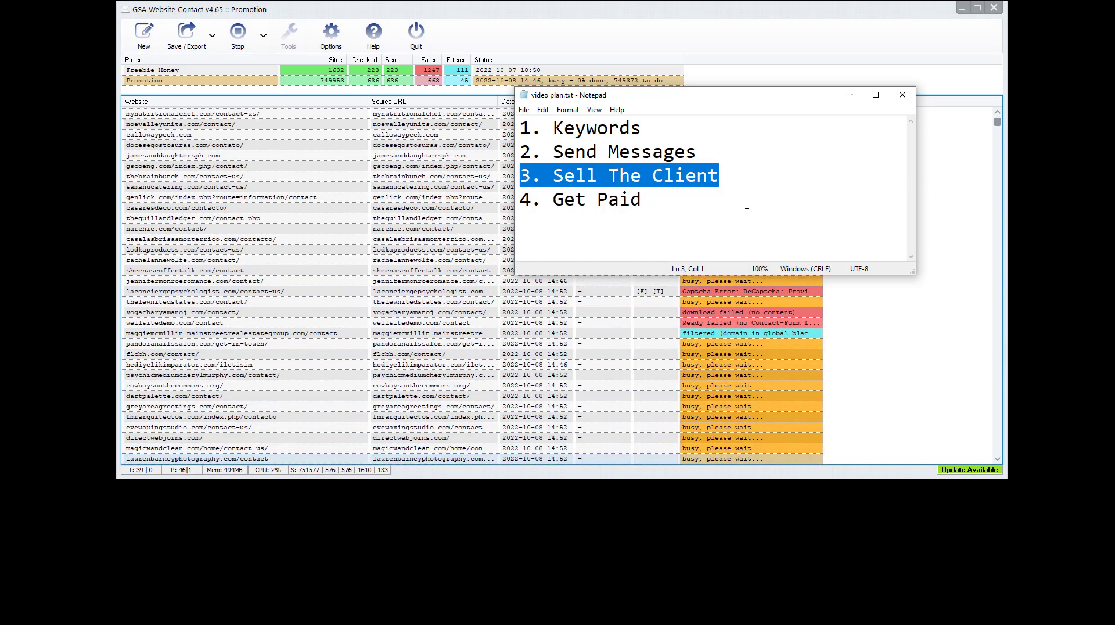
drag(643, 199, 508, 192)
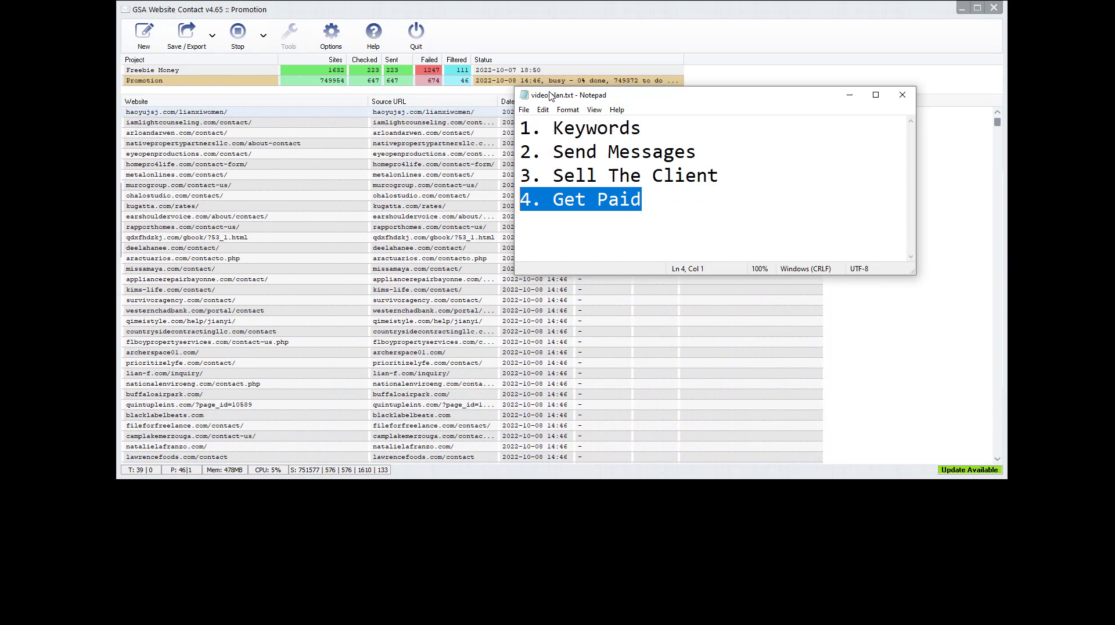
Put away the video plan notes and return to the browser
drag(537, 98, 550, 100)
click(863, 97)
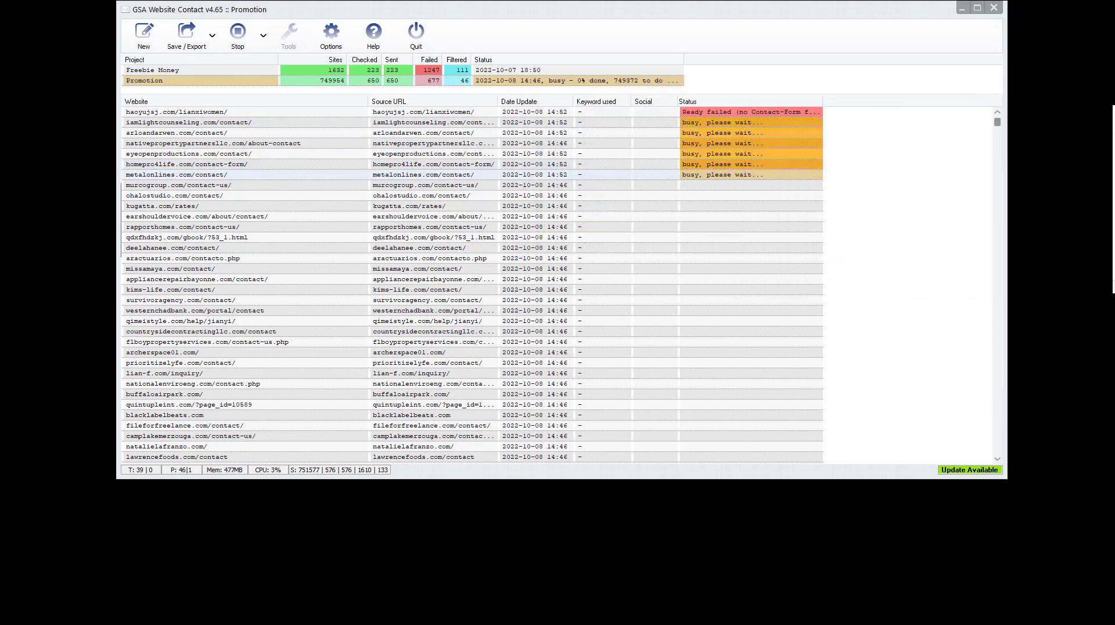
key(alt+Tab)
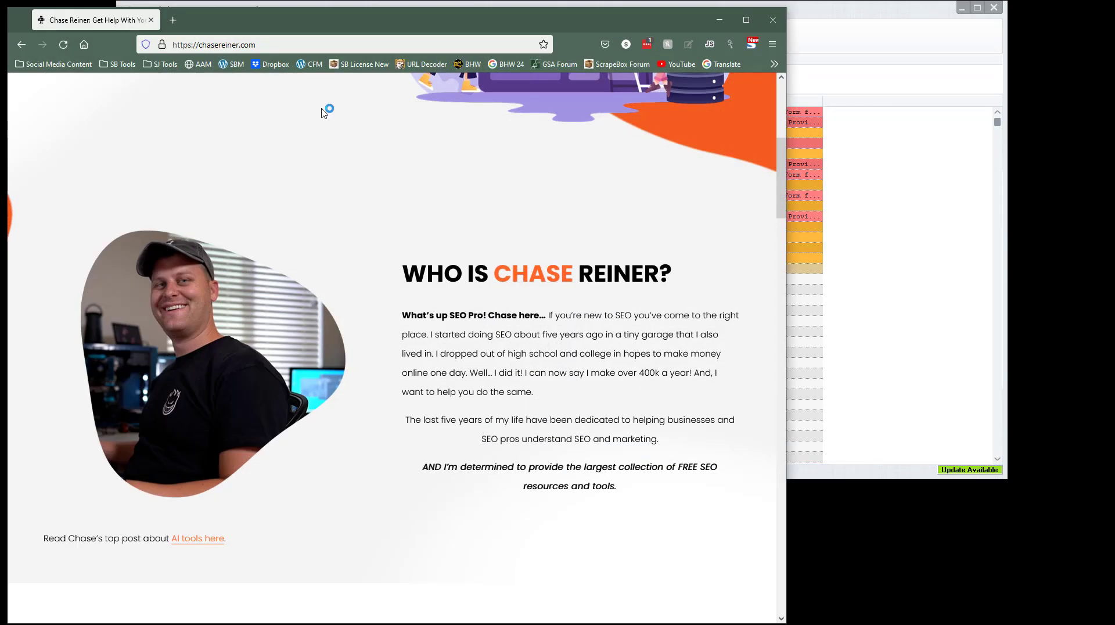
Open shineranker.com in a new tab and go to the dashboard's Keywords Research page
click(173, 21)
click(227, 45)
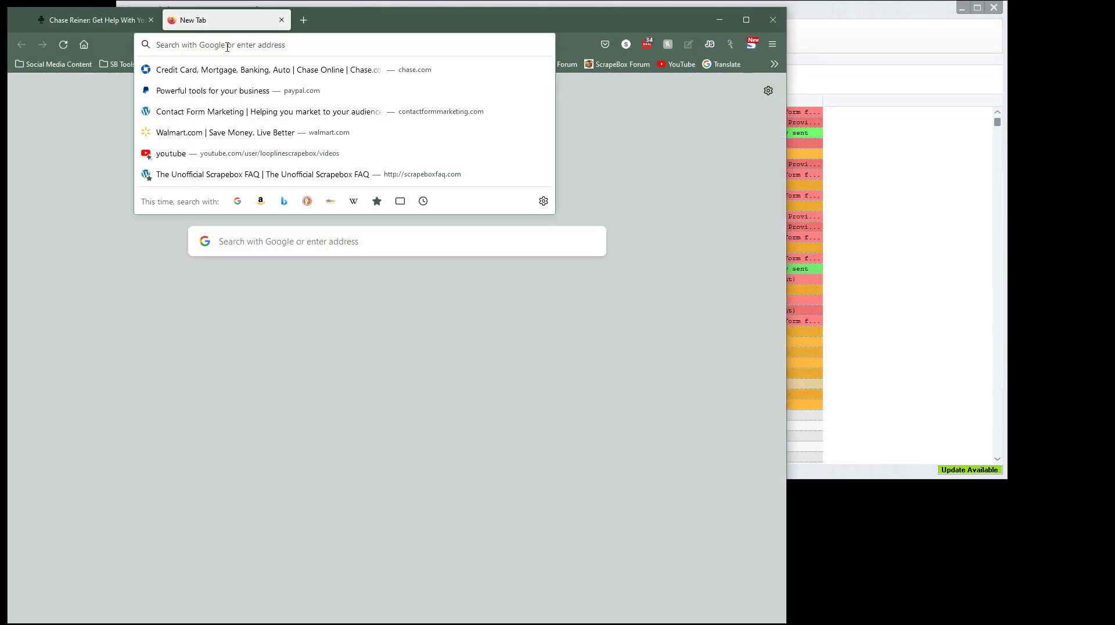
text(shineranker.com)
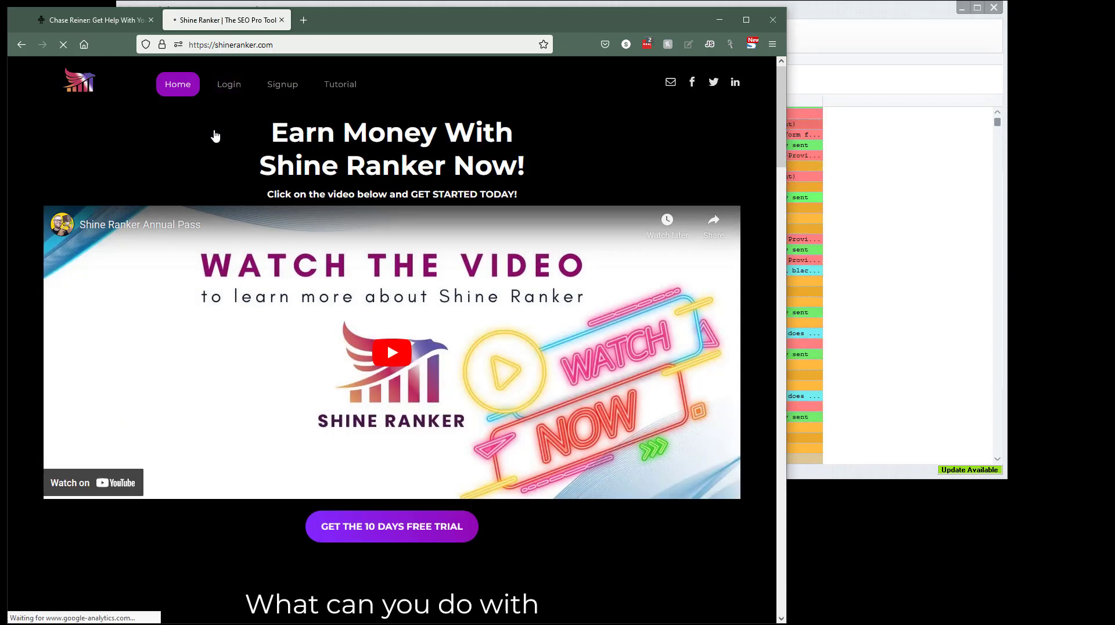
click(215, 136)
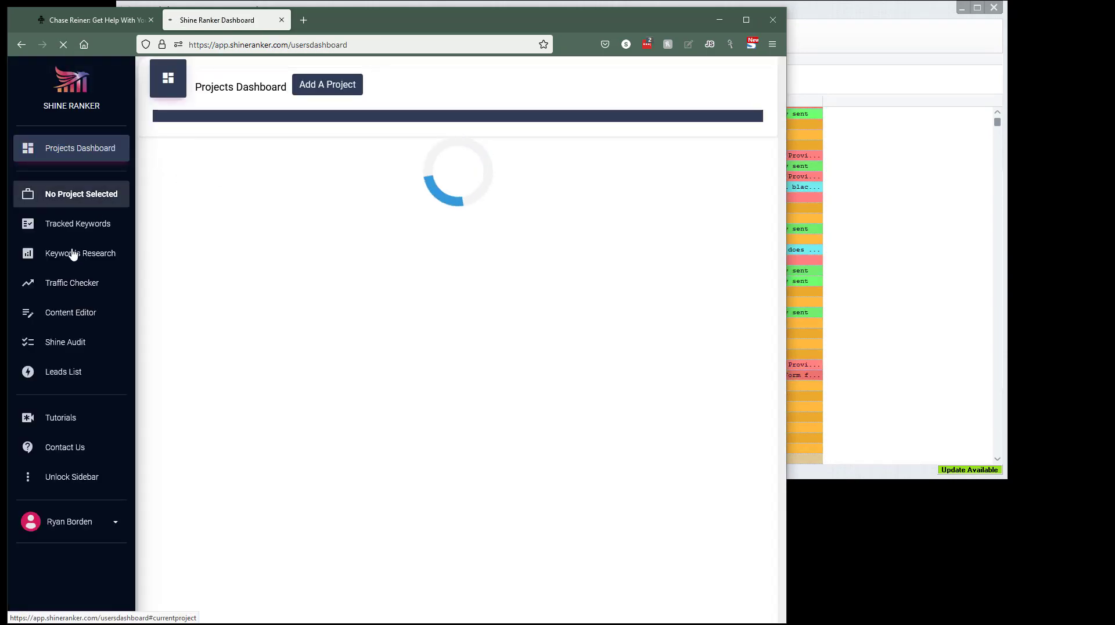
click(72, 252)
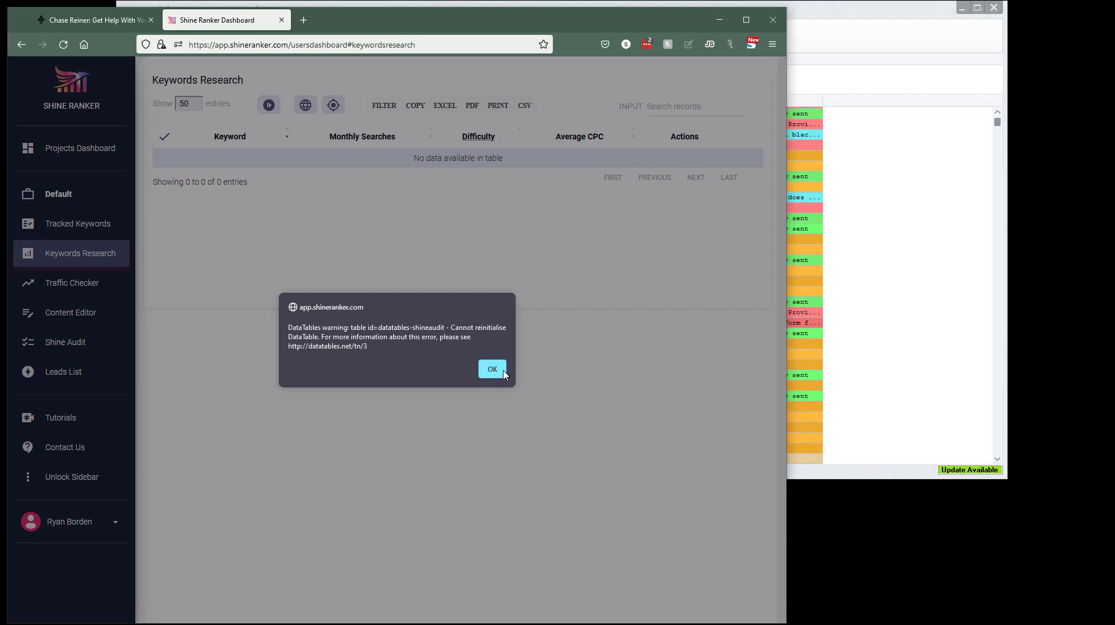
click(503, 373)
Research the keywords roofers, Plumbers and dentists, then widen the window to show the results table
click(268, 106)
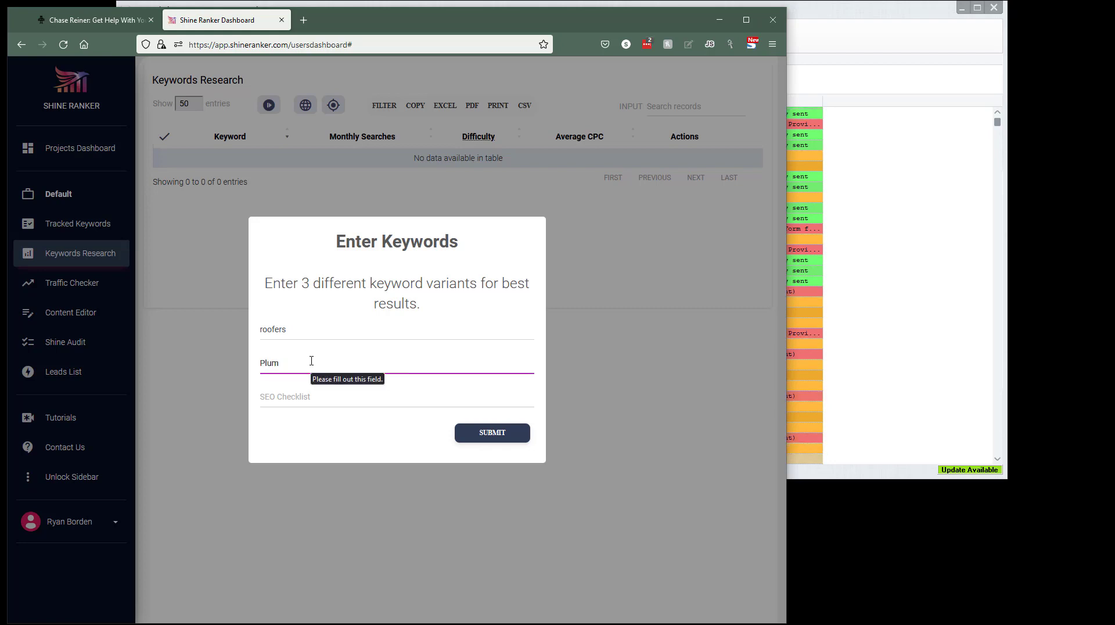
click(313, 401)
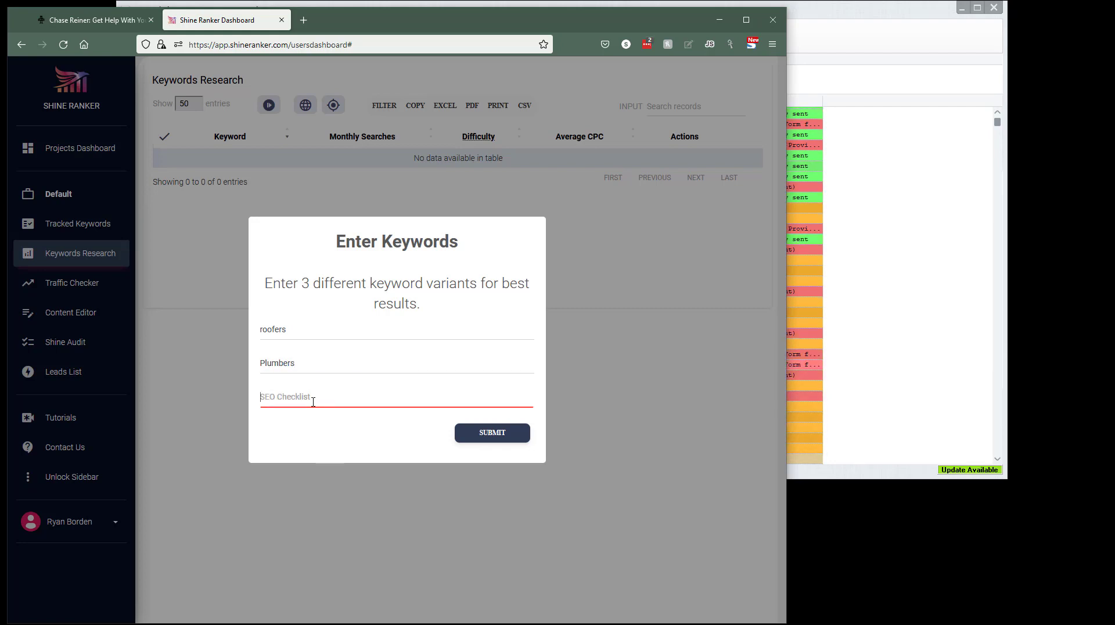
text(dentists)
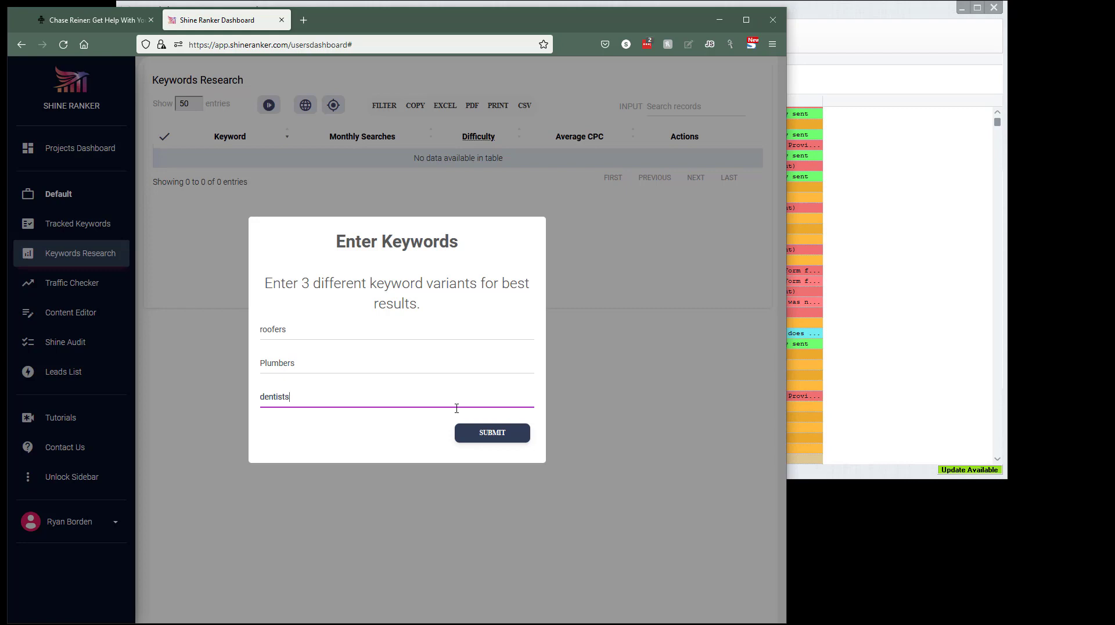
click(486, 434)
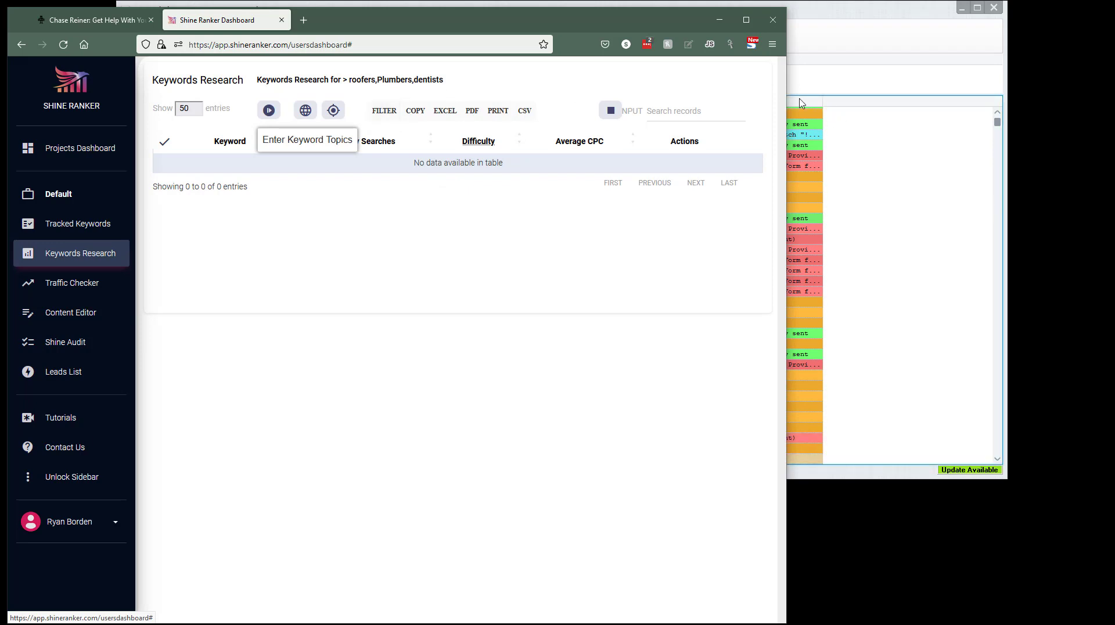
drag(787, 87, 1105, 84)
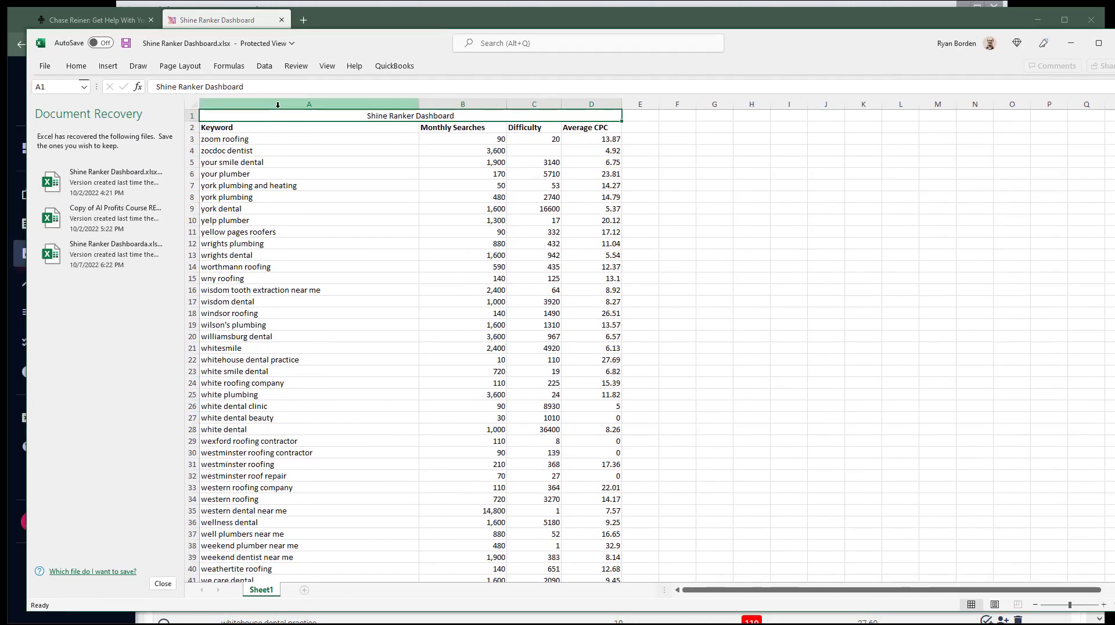
Copy the keywords in column A from A3 down, then minimize Excel and the browser
click(278, 104)
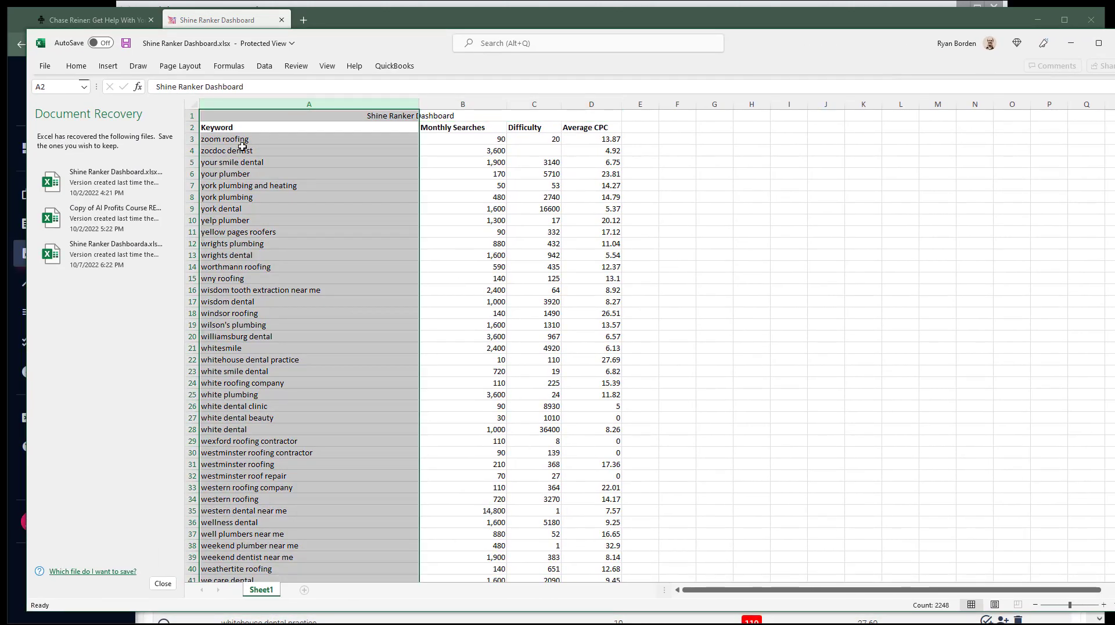
drag(218, 128, 219, 117)
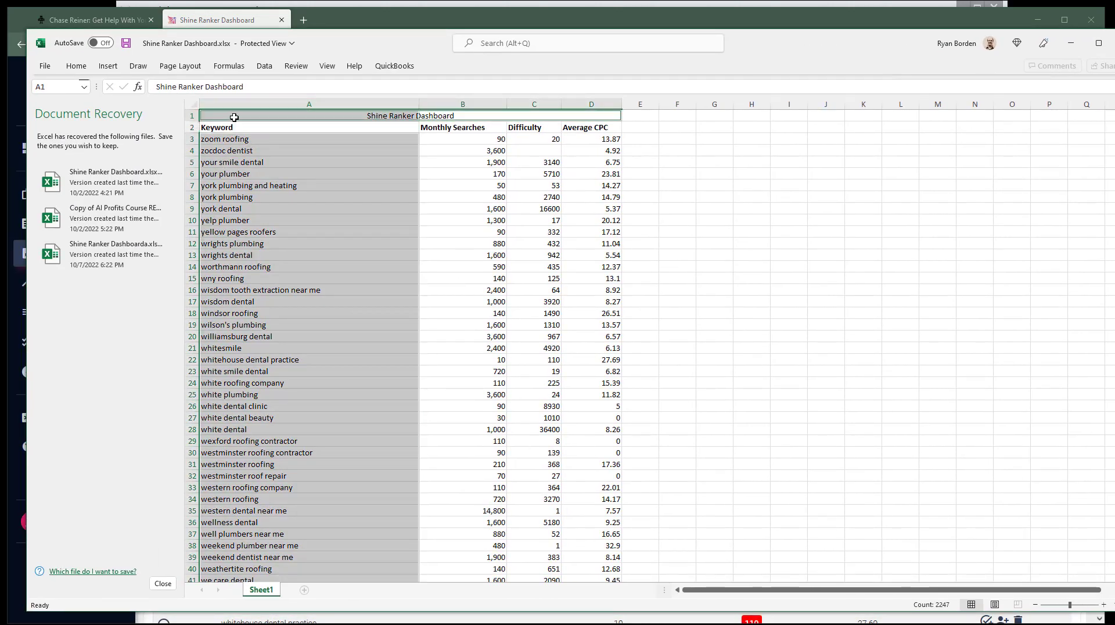
right_click(259, 143)
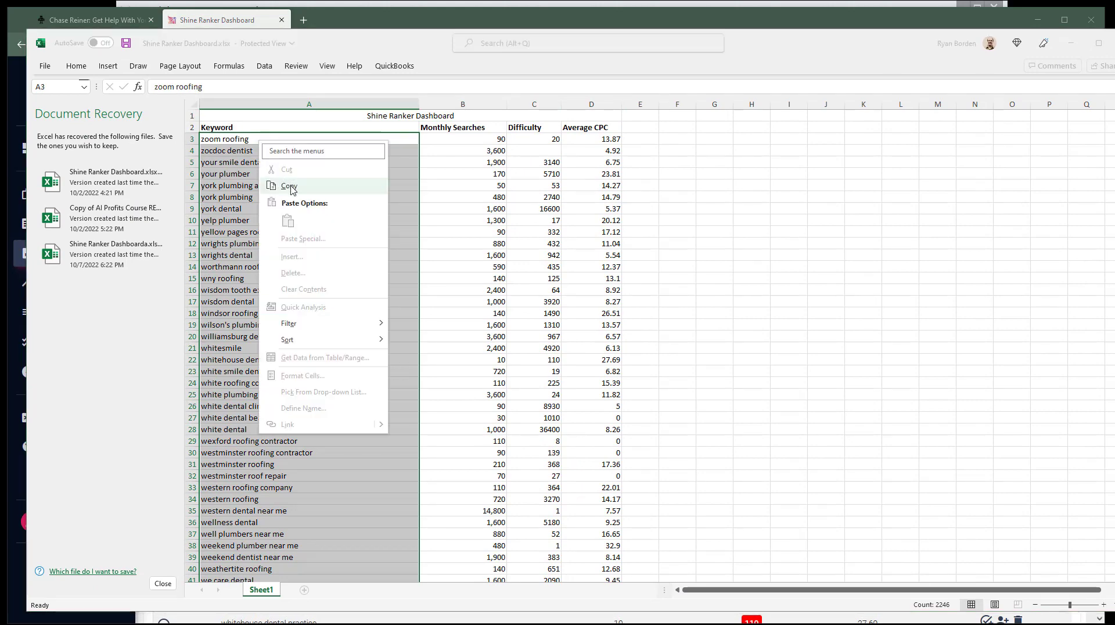
click(291, 188)
click(1070, 43)
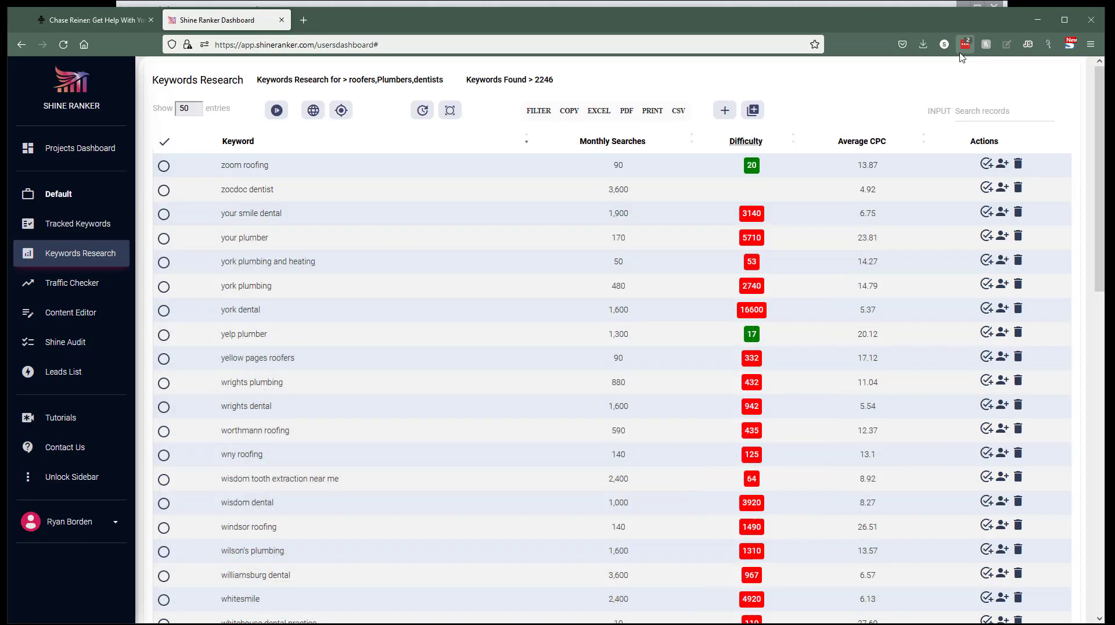
click(1033, 23)
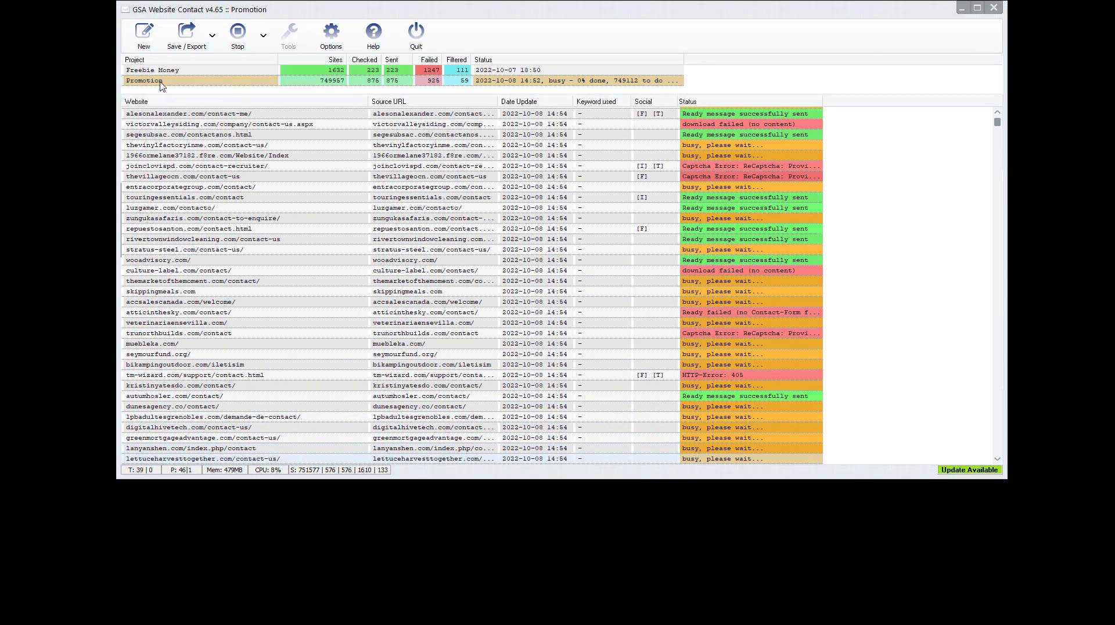
Stop the Promotion campaign, then review every tab of its project Settings, ending on Scraping
click(162, 82)
click(238, 34)
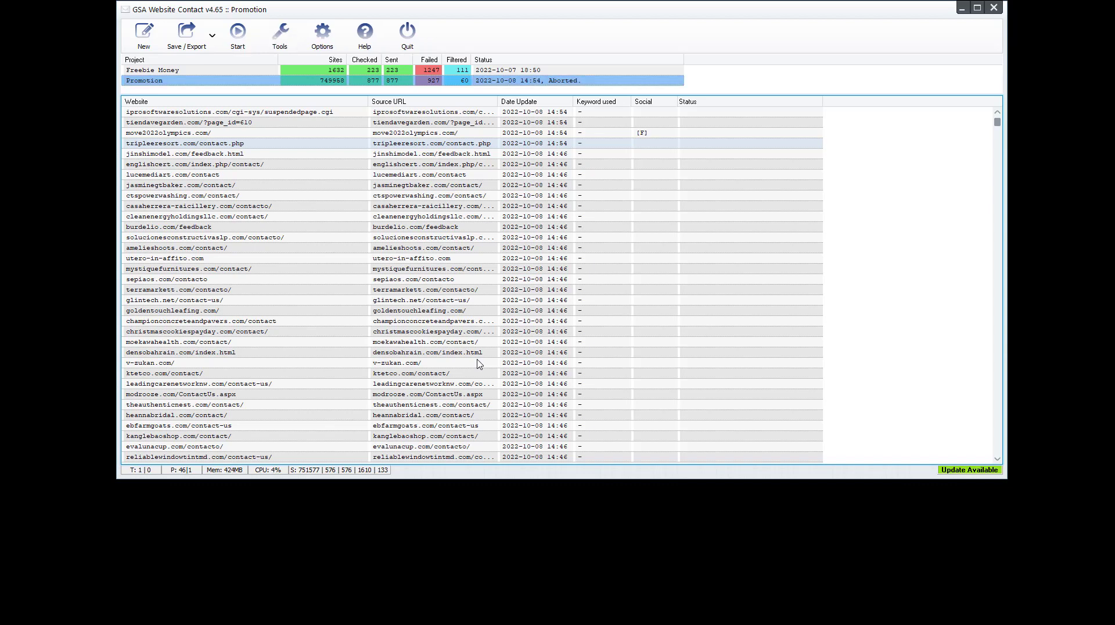
double_click(314, 80)
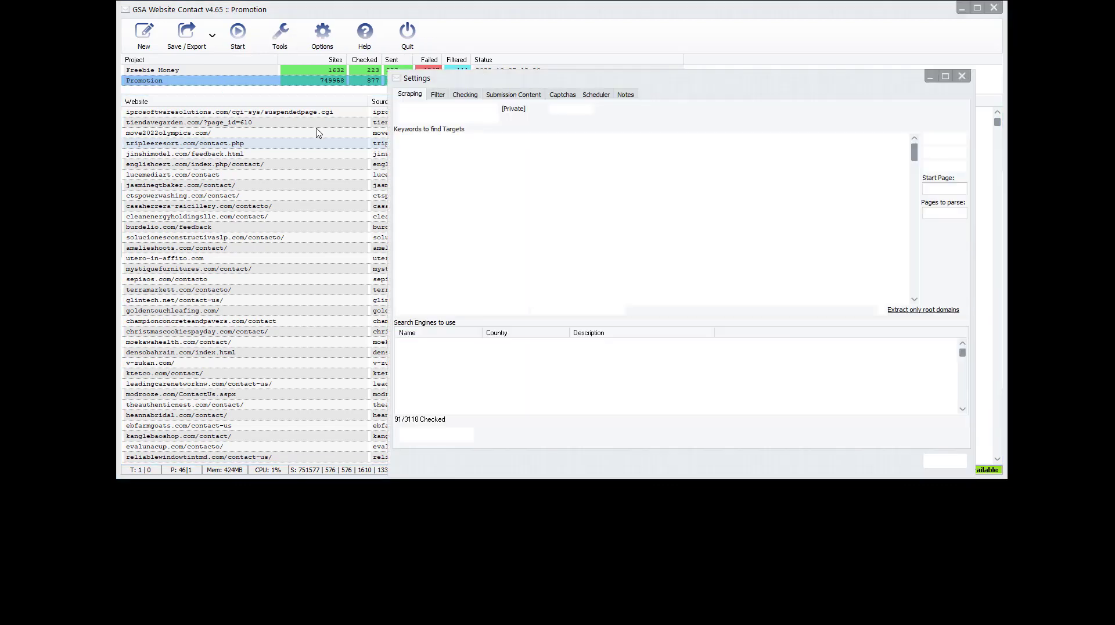
click(438, 95)
click(465, 94)
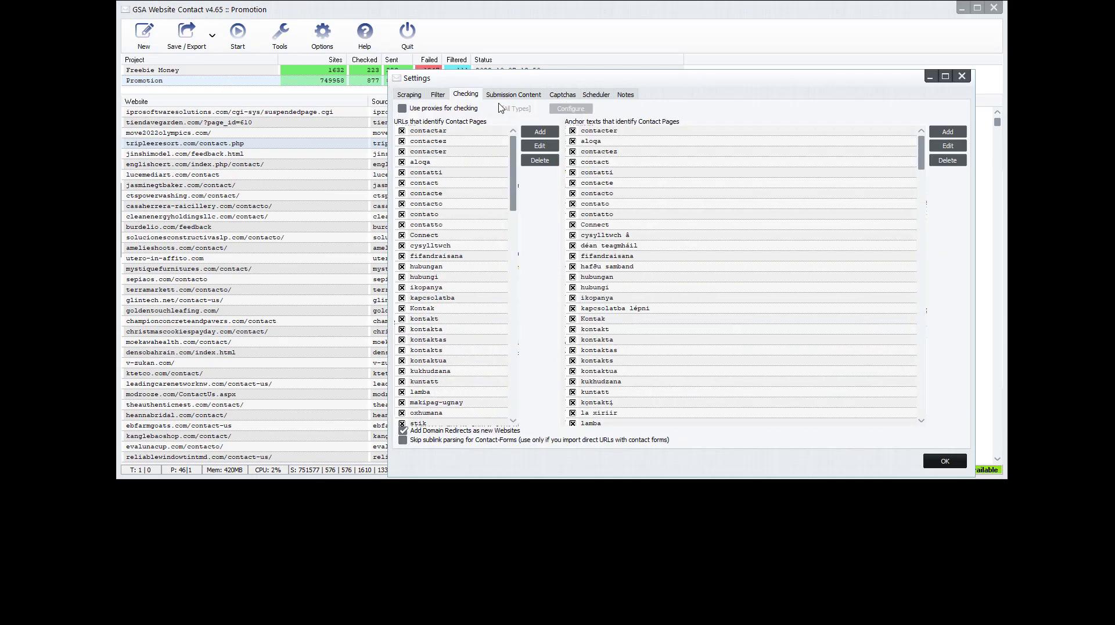
click(513, 94)
click(562, 94)
click(596, 94)
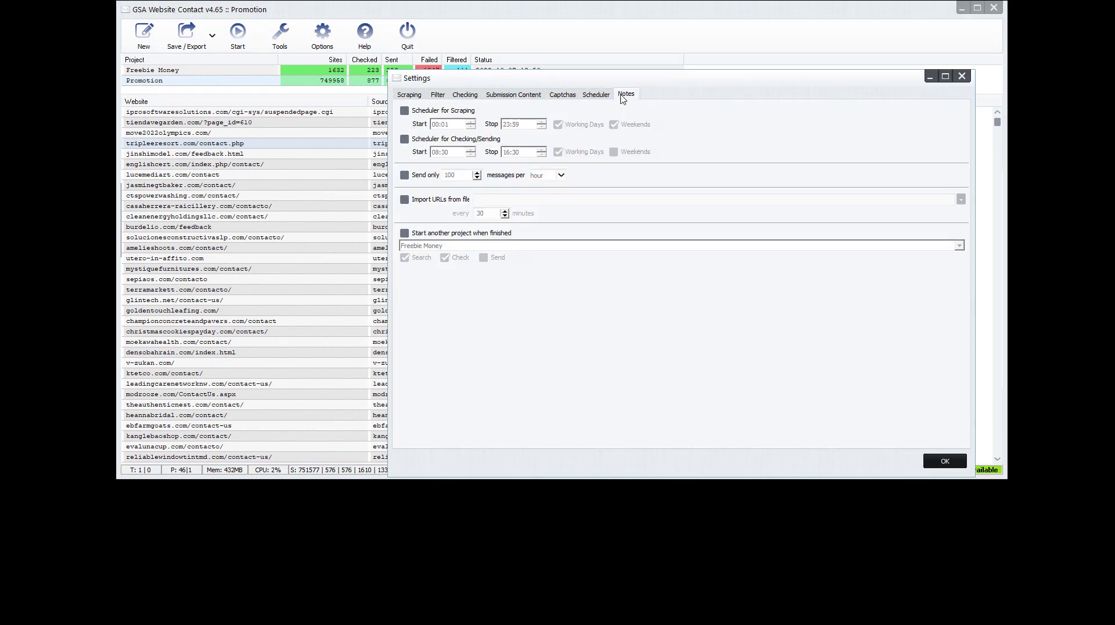
click(625, 94)
click(409, 94)
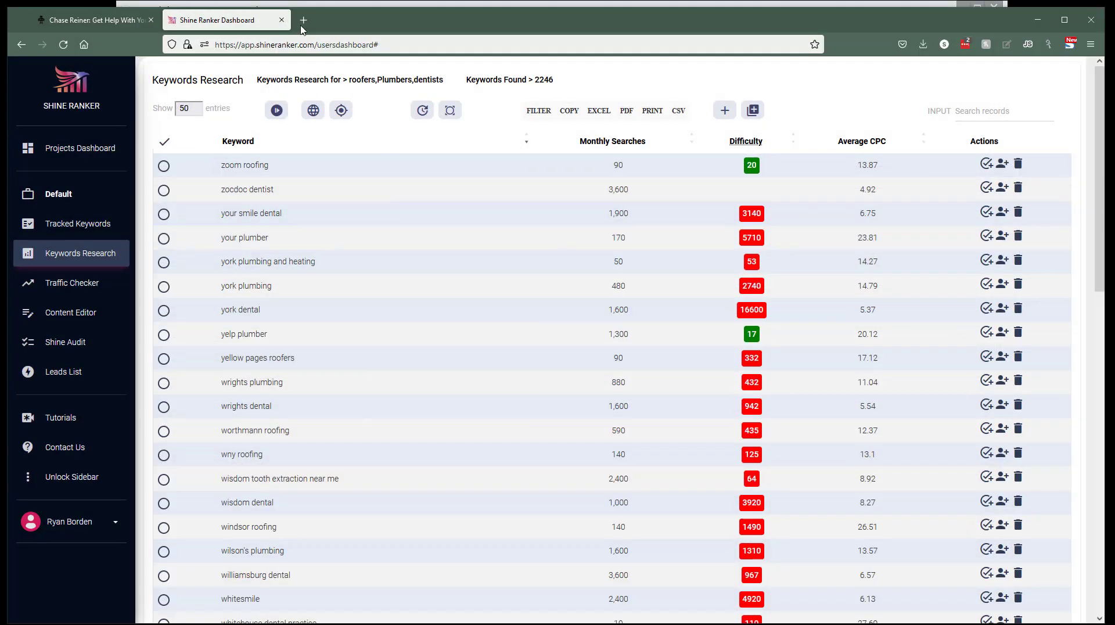
Load contactbot.ai in a new tab and scroll to the top of the early-access page
key(ctrl+t)
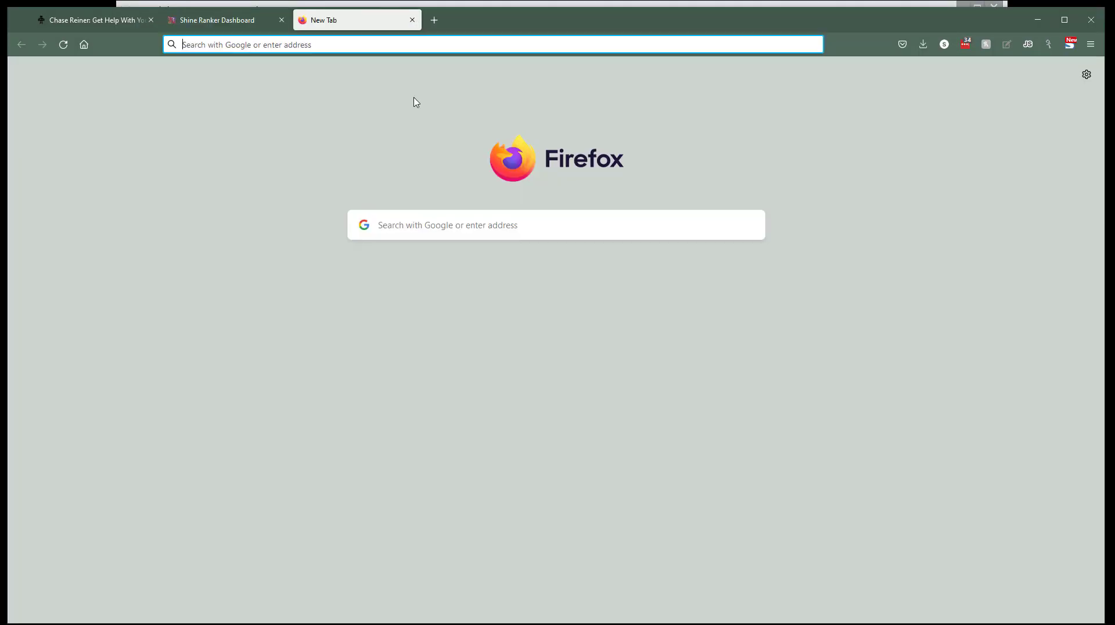
text(contactbot)
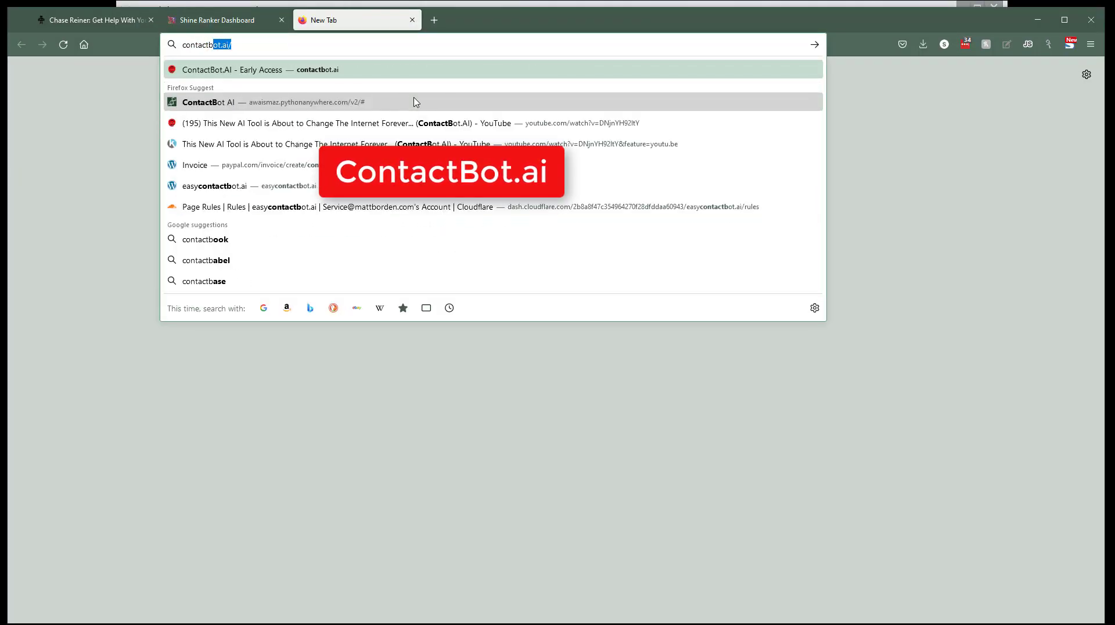
text(.ai)
key(Return)
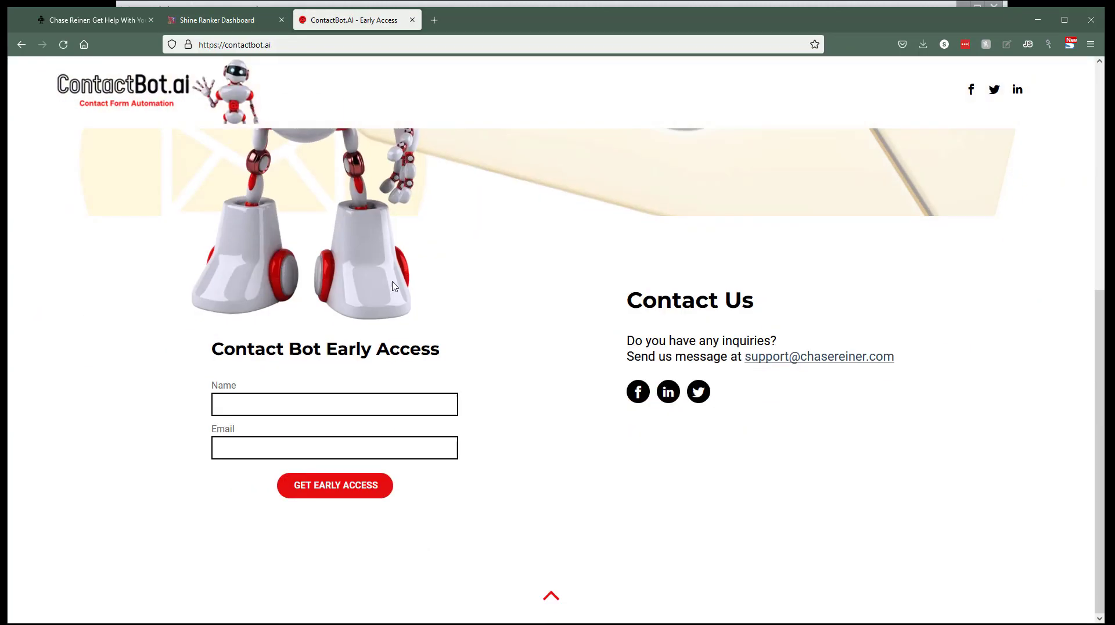
scroll(476, 193, up, 5)
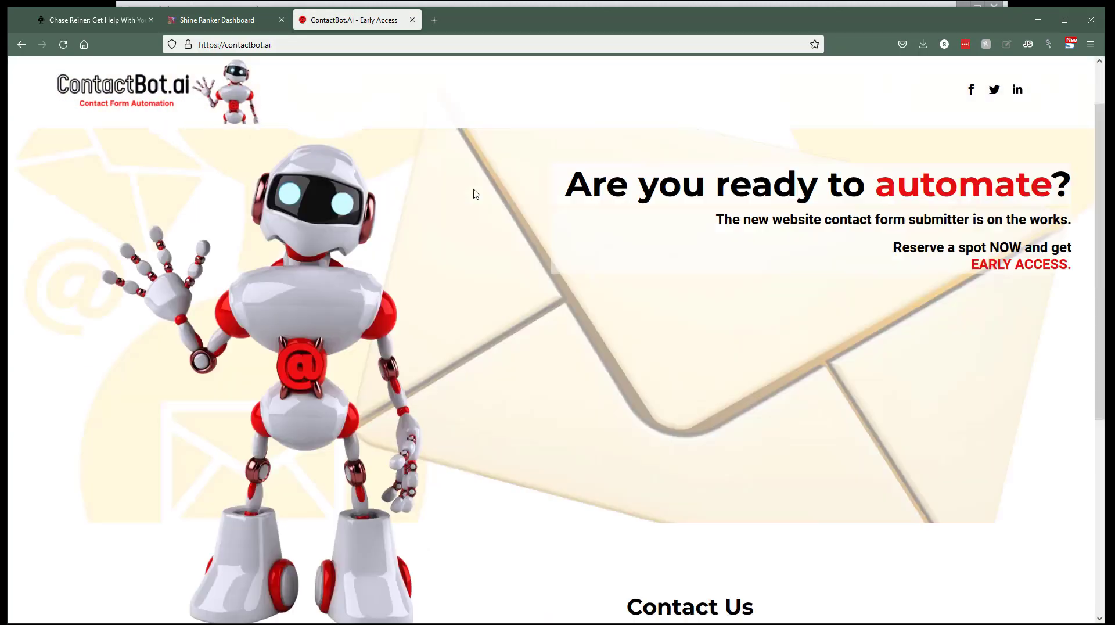
Return to the Promotion Settings and look through its filter and contact-page sections before Scraping
click(1038, 19)
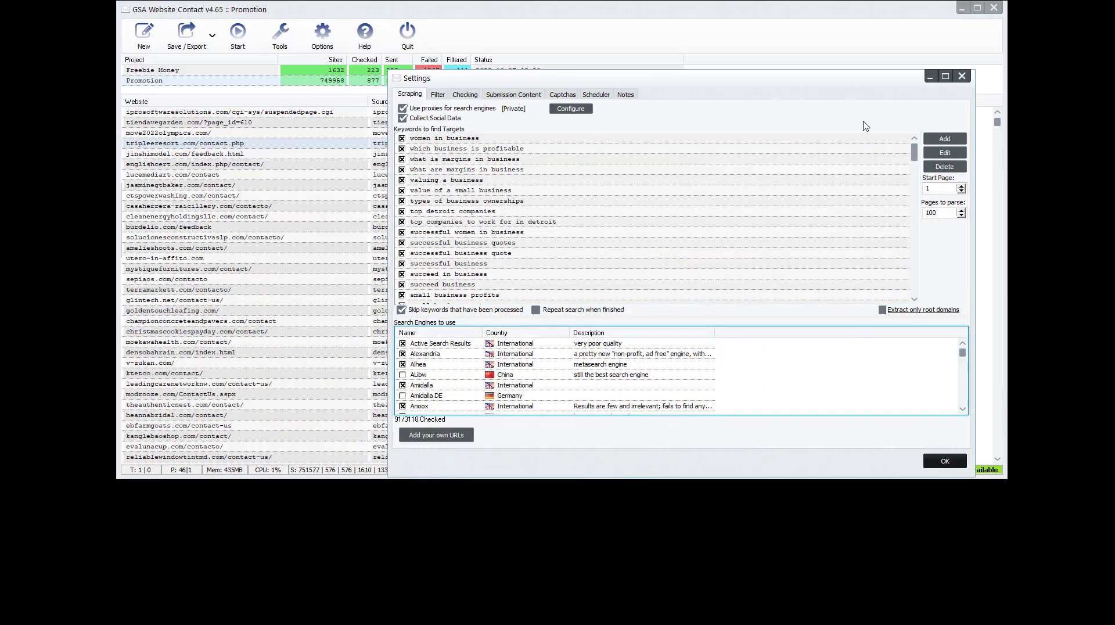
click(596, 94)
click(625, 94)
click(464, 95)
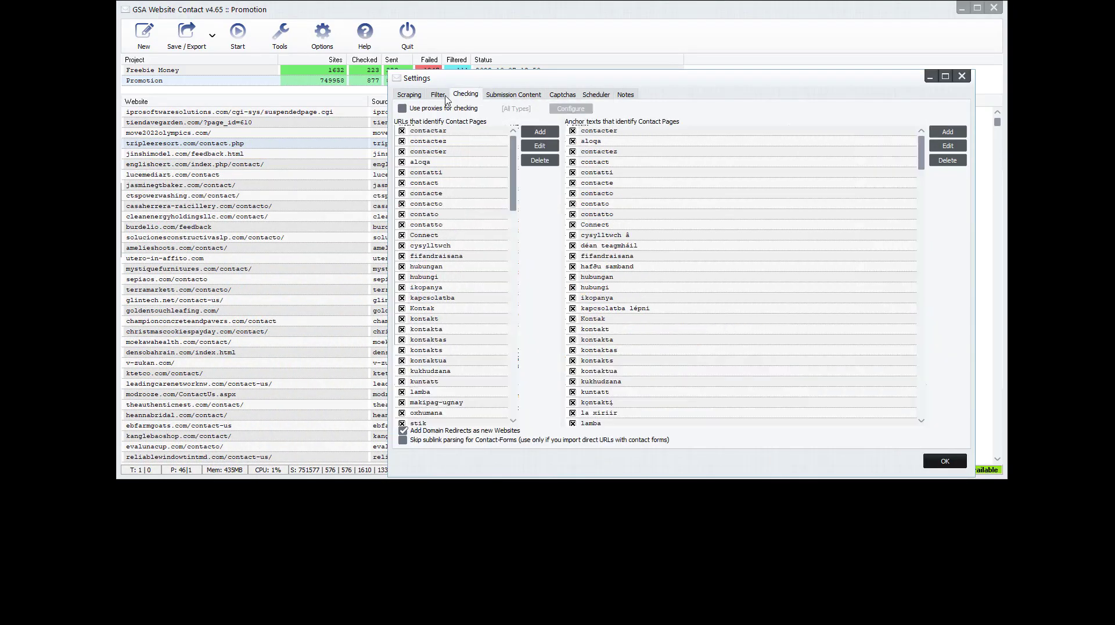
click(441, 96)
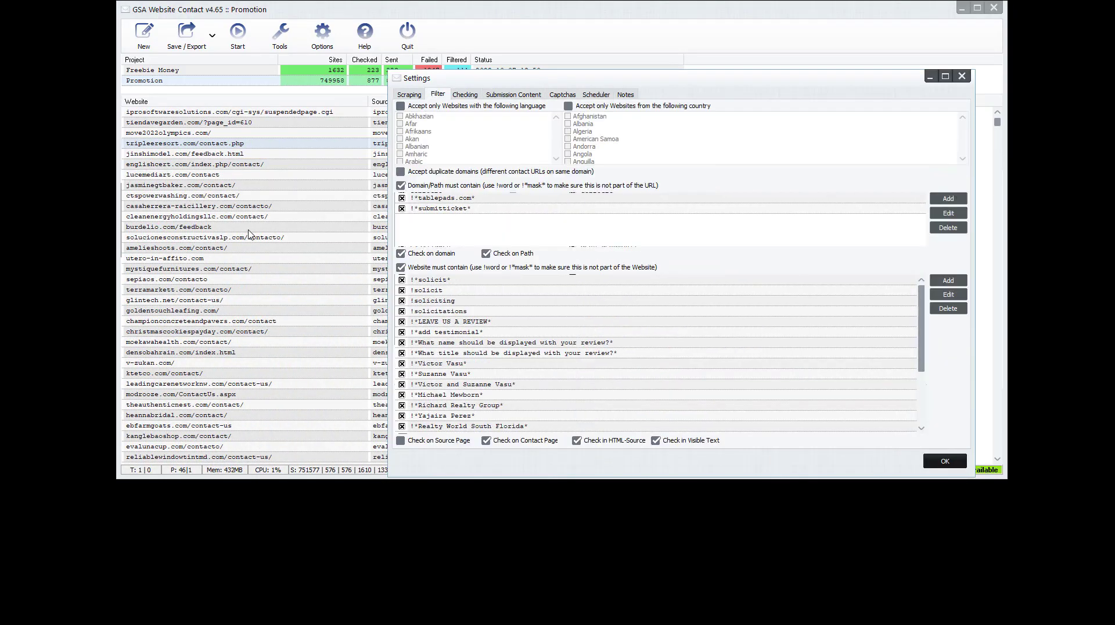
click(406, 96)
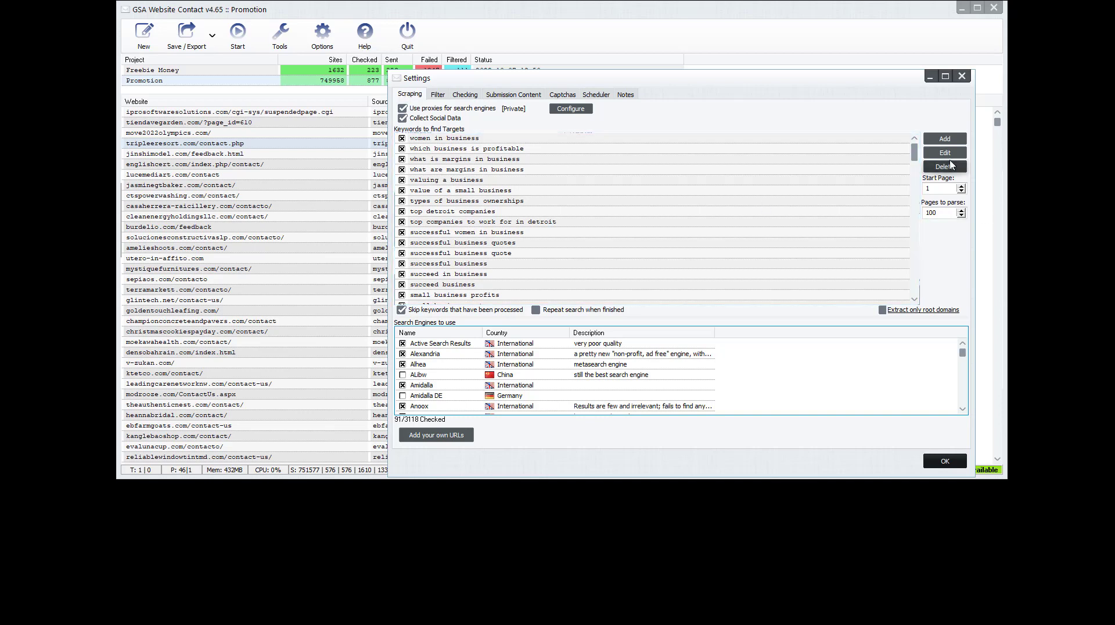
Delete all existing target keywords and import the plumbing, dental and roofing keyword list from file
click(831, 140)
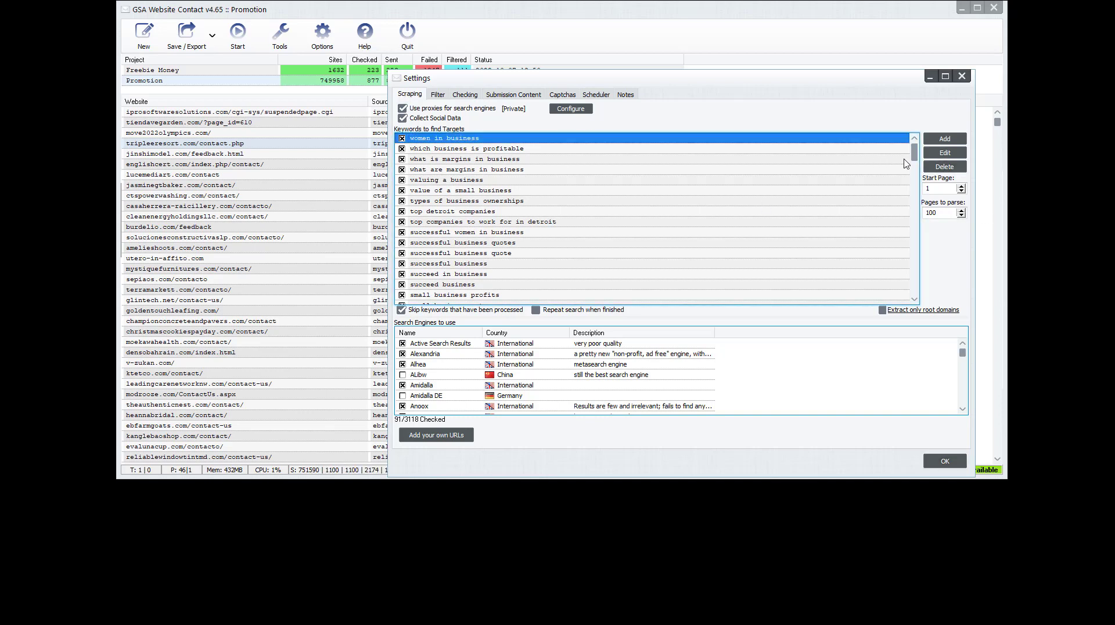
mouse_move(915, 154)
mouse_down()
mouse_move(925, 219)
mouse_move(754, 301)
mouse_up()
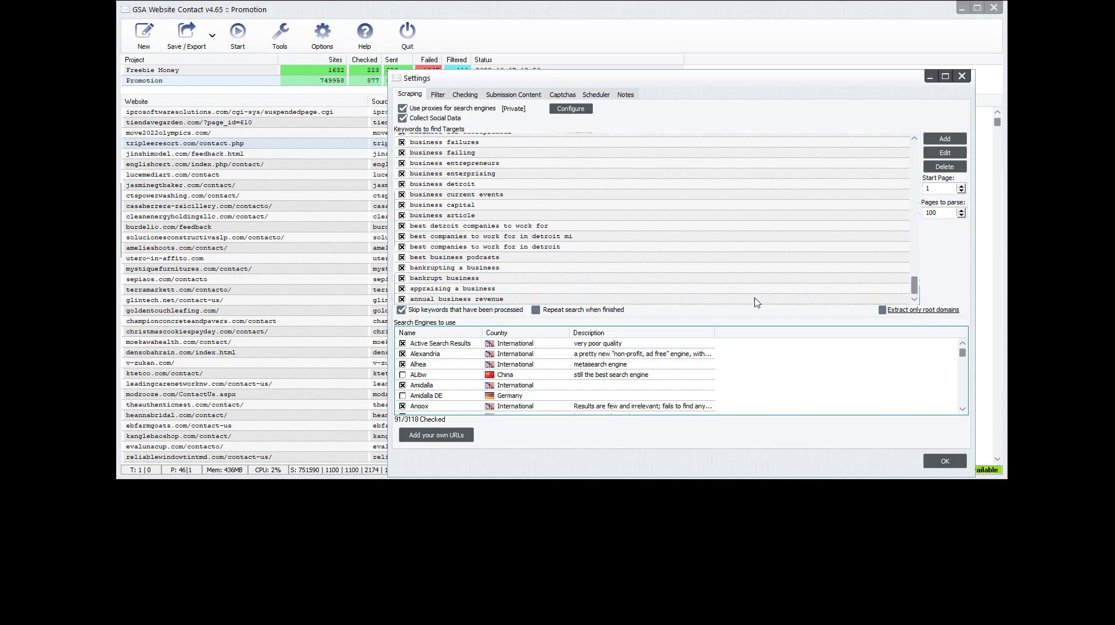
shift+click(459, 299)
click(944, 166)
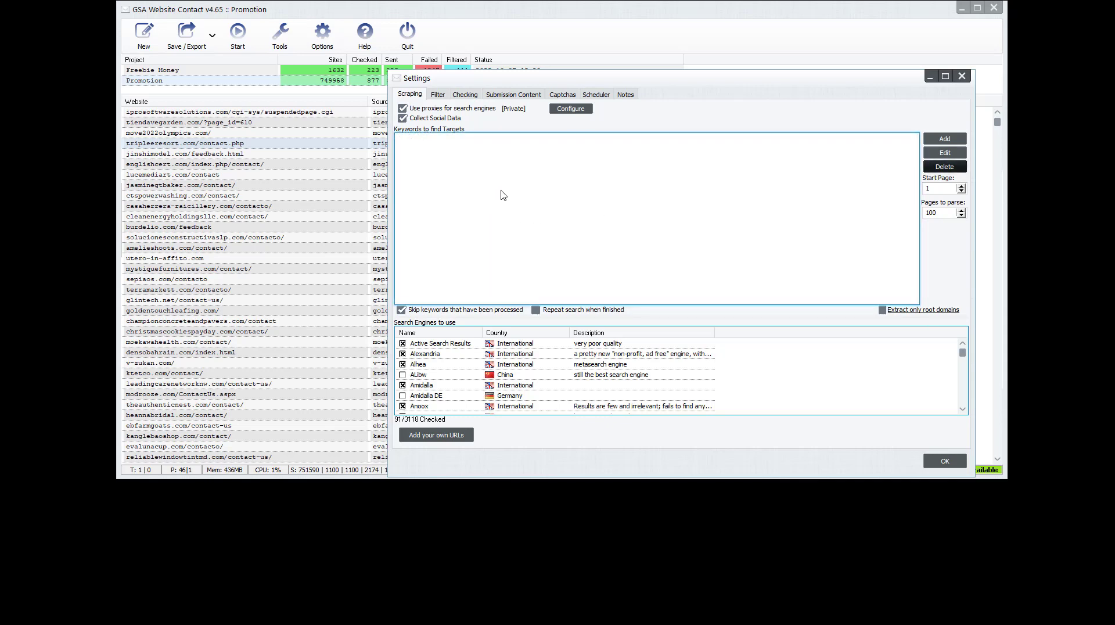
click(945, 139)
mouse_move(955, 165)
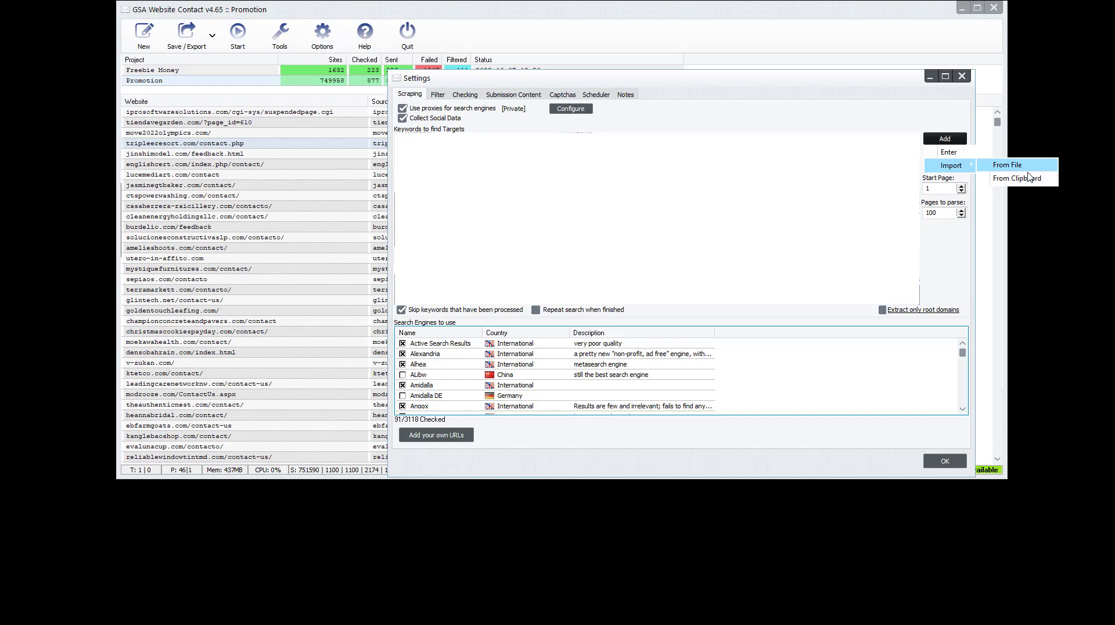
click(1028, 179)
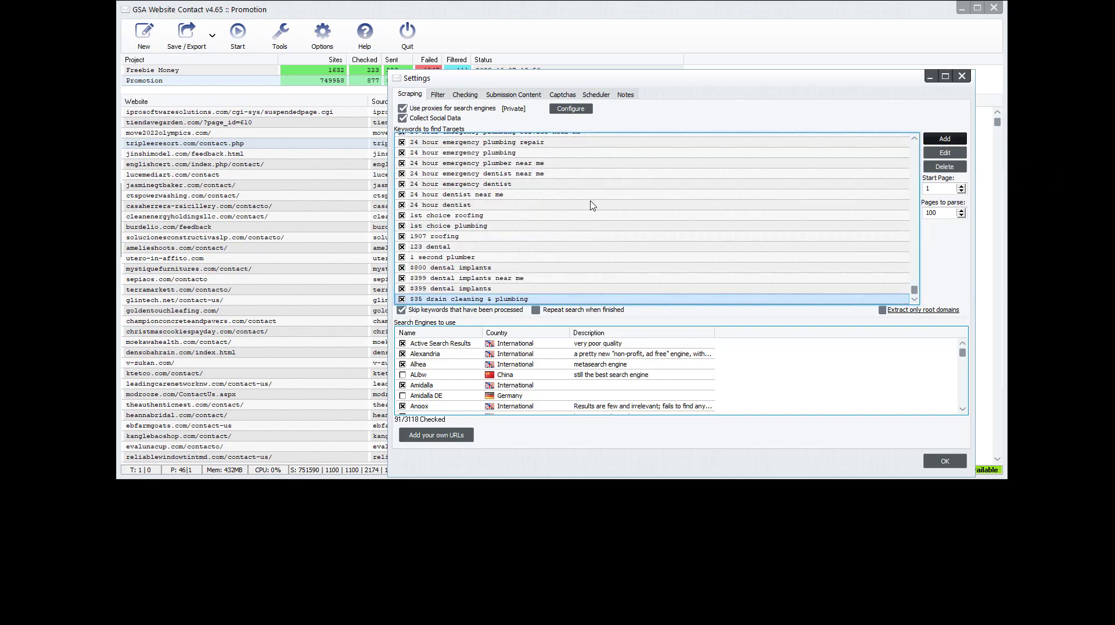
click(510, 186)
click(530, 154)
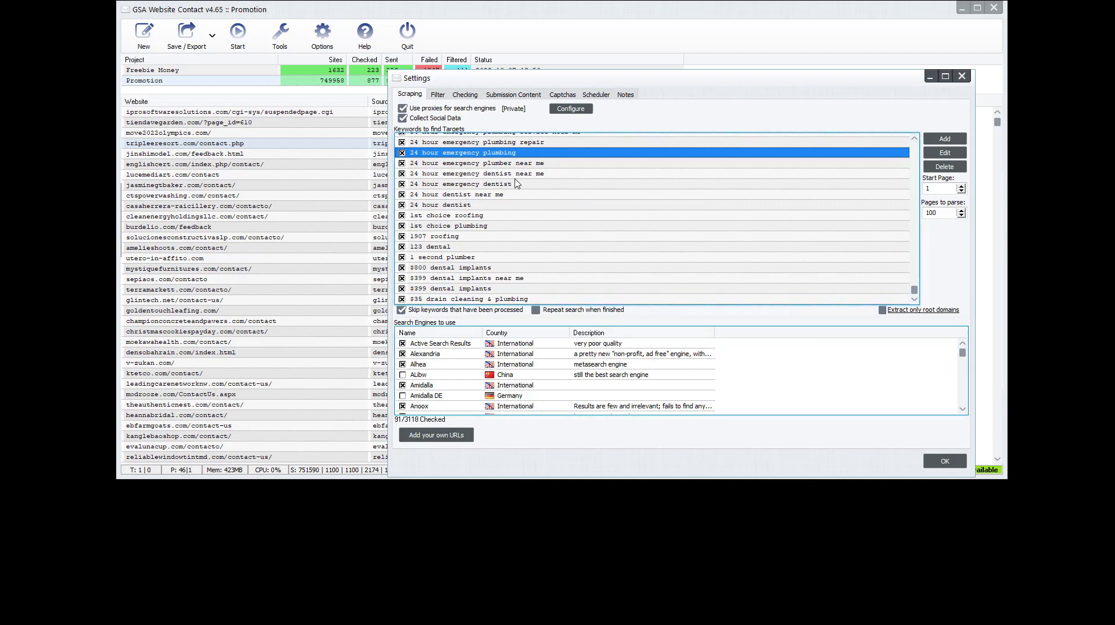
Review the submission message offering to fix broken Google profiles, then save the project settings
click(514, 95)
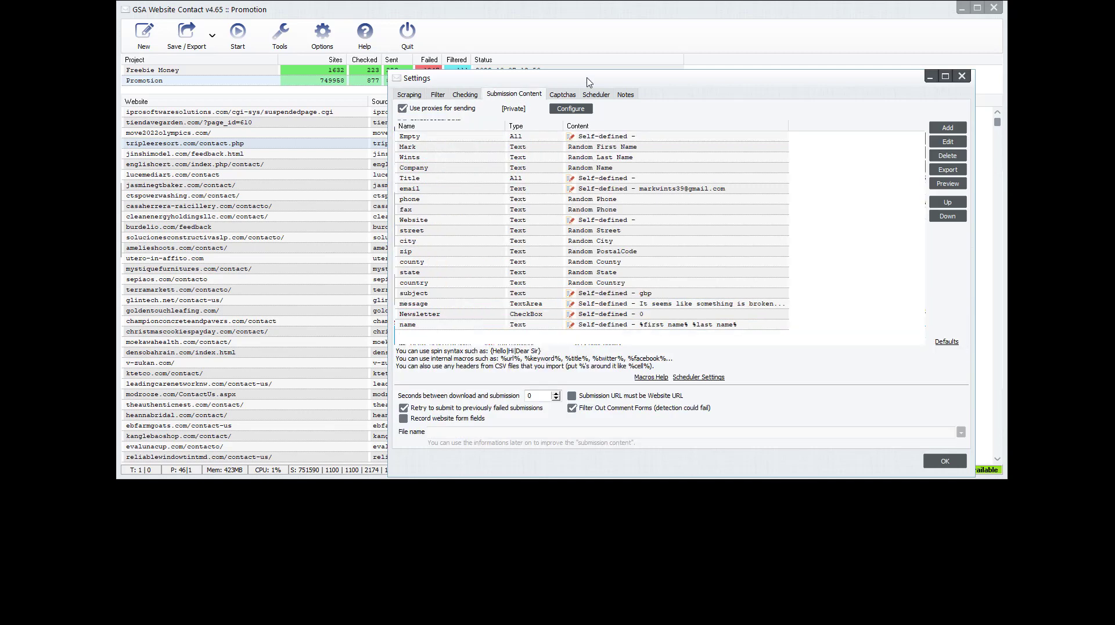
drag(587, 79, 456, 30)
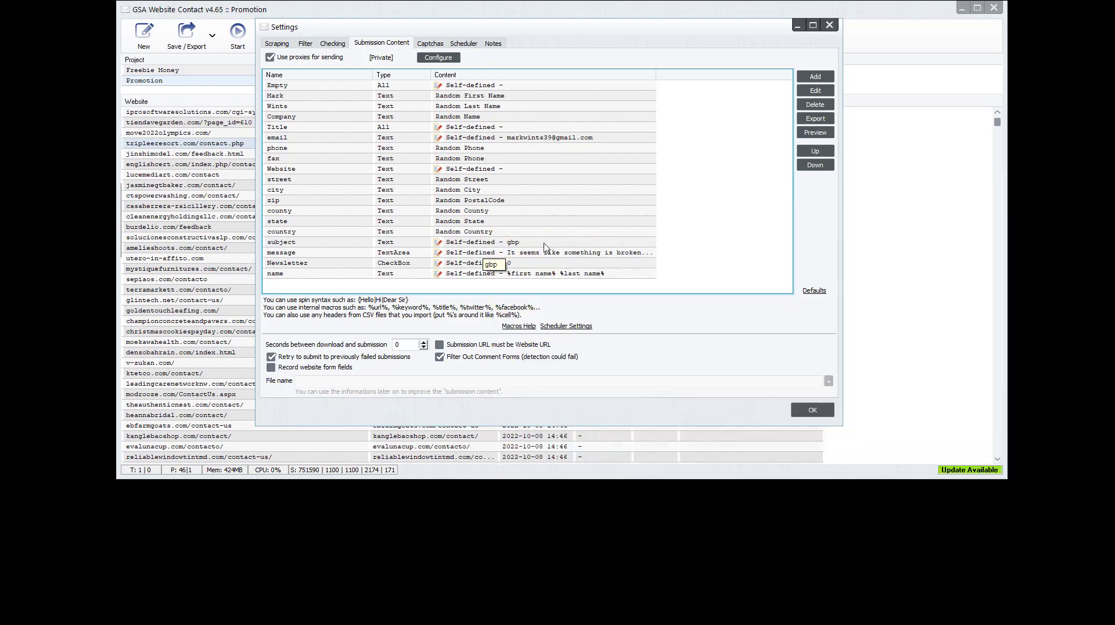
click(439, 255)
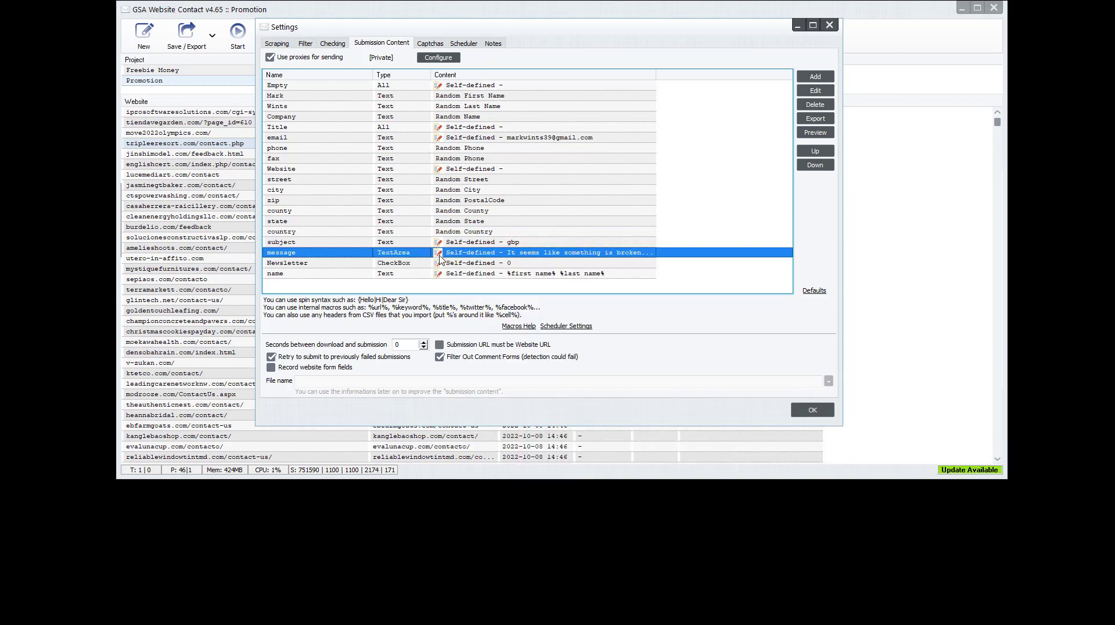
click(440, 256)
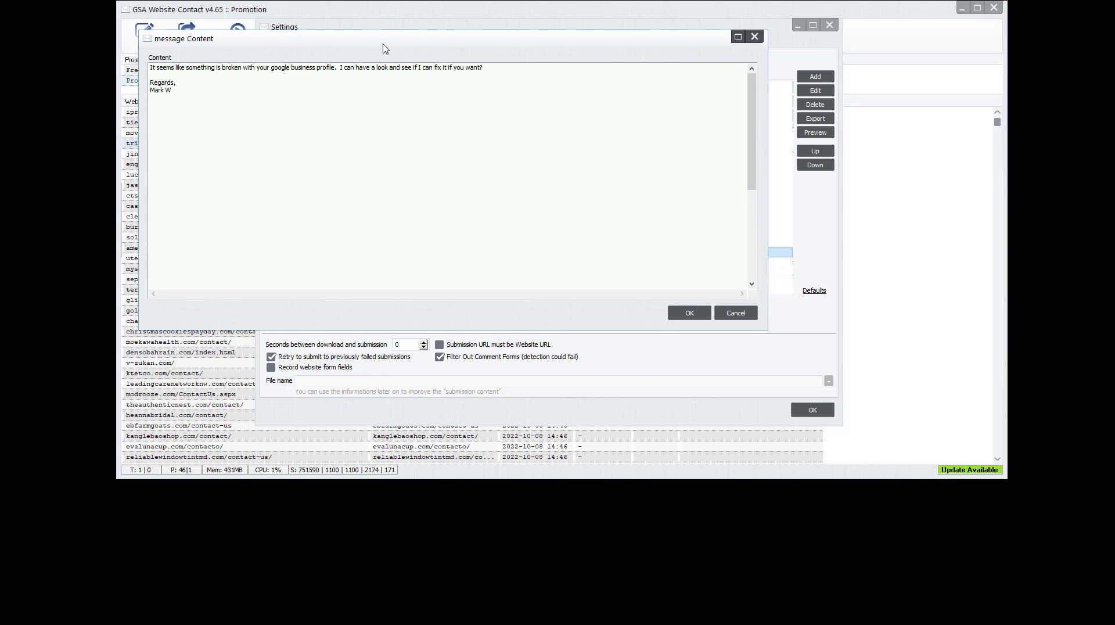
drag(384, 44, 457, 110)
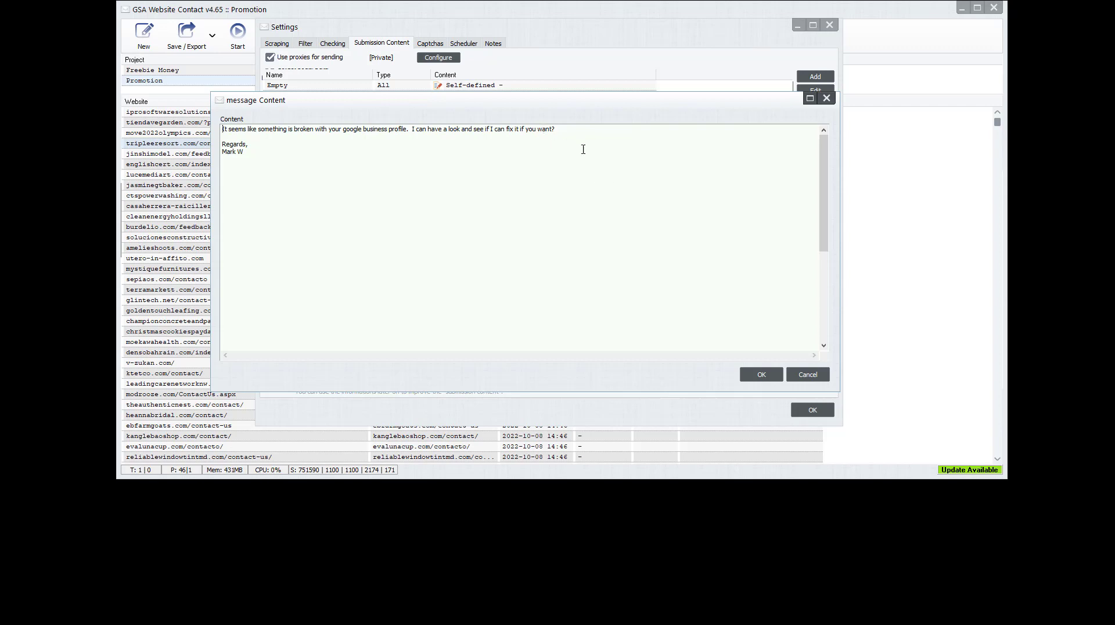
scroll(738, 269, down, 5)
scroll(726, 273, up, 5)
click(762, 374)
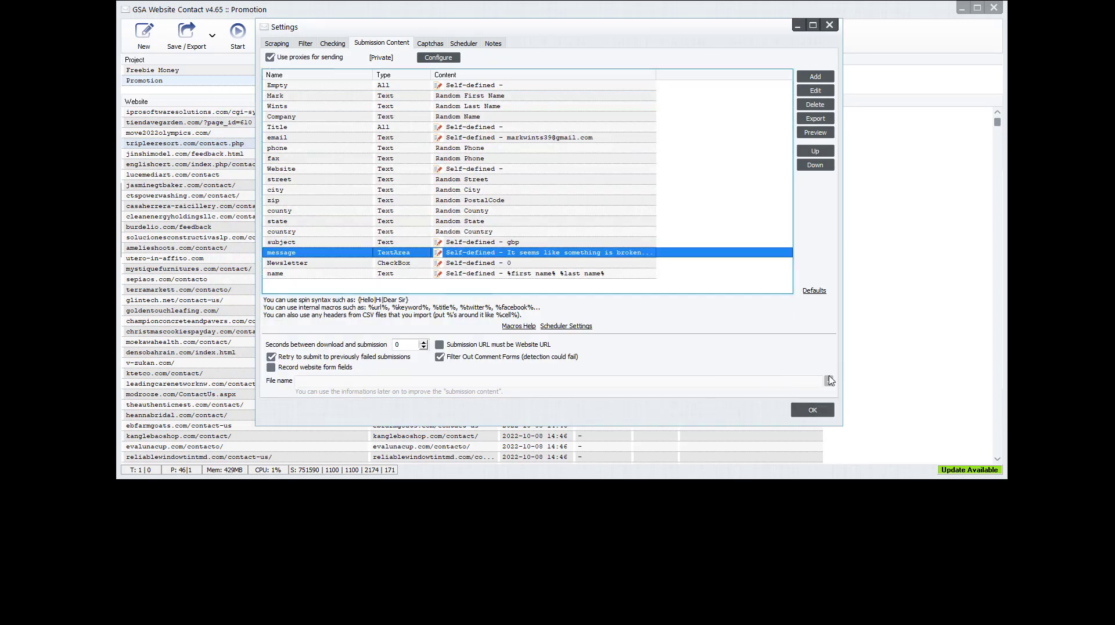
click(819, 410)
Run the Promotion project with Send Message (+Check), approving the preview and confirming the start
click(226, 50)
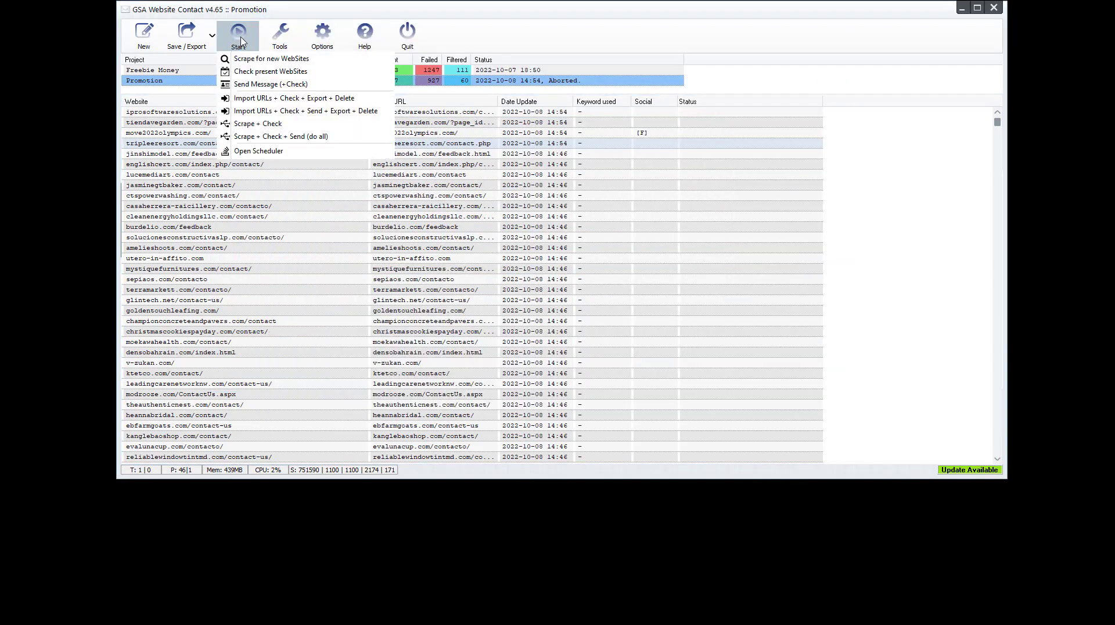
click(261, 88)
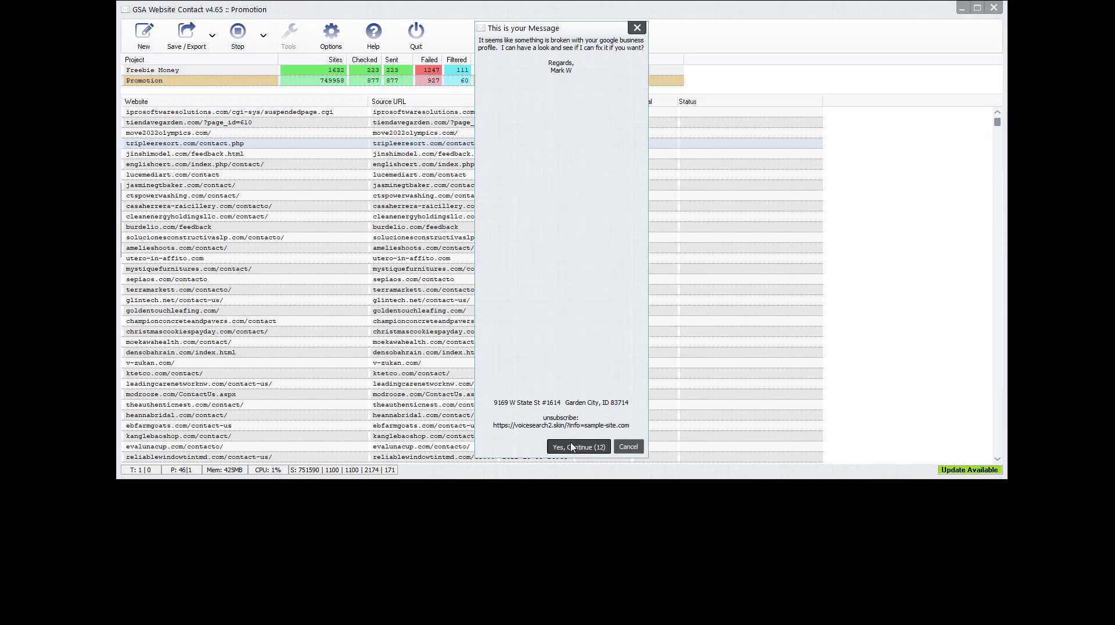
click(564, 445)
click(595, 276)
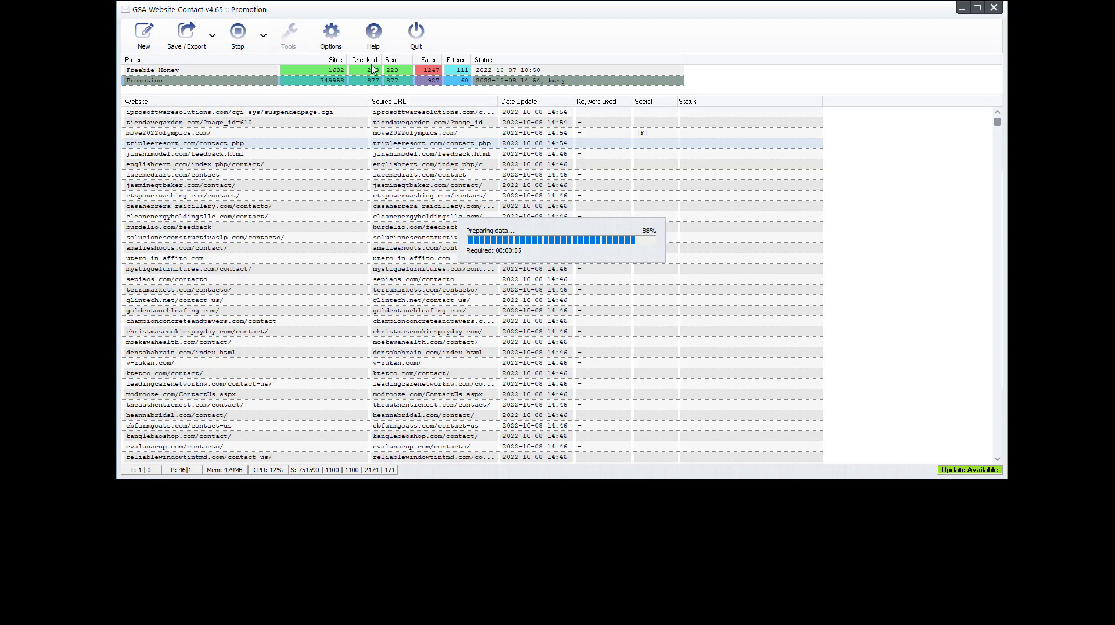
click(336, 41)
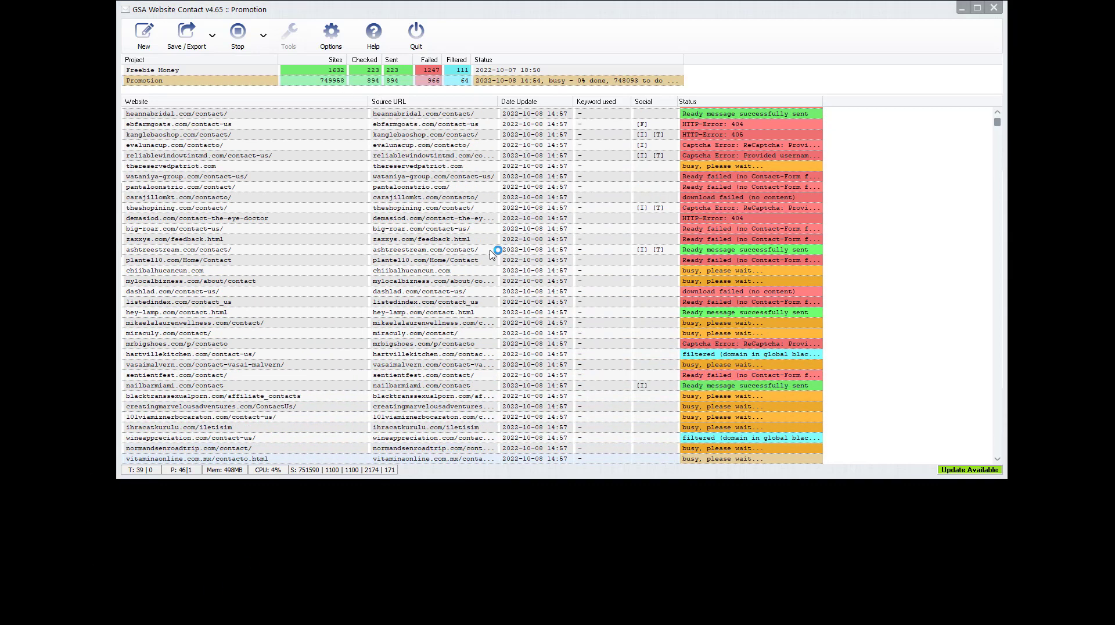
Open Gmail in Chrome and read the website-inquiry reply and the Baby SonoShow 'Not interested' reply
double_click(498, 249)
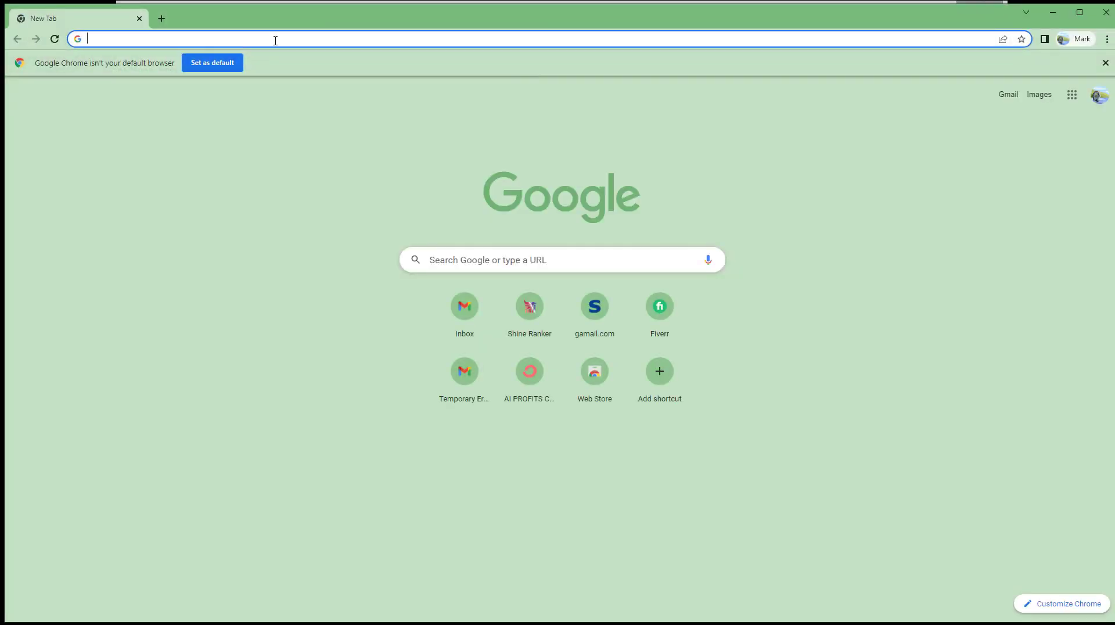
text(gmail.com)
key(Return)
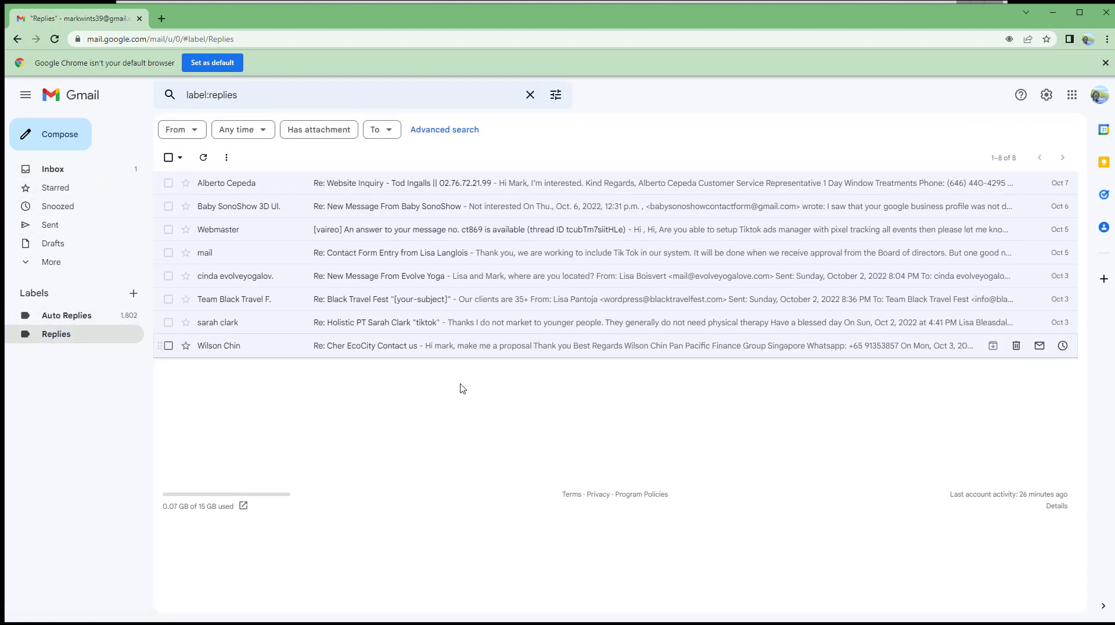
click(544, 185)
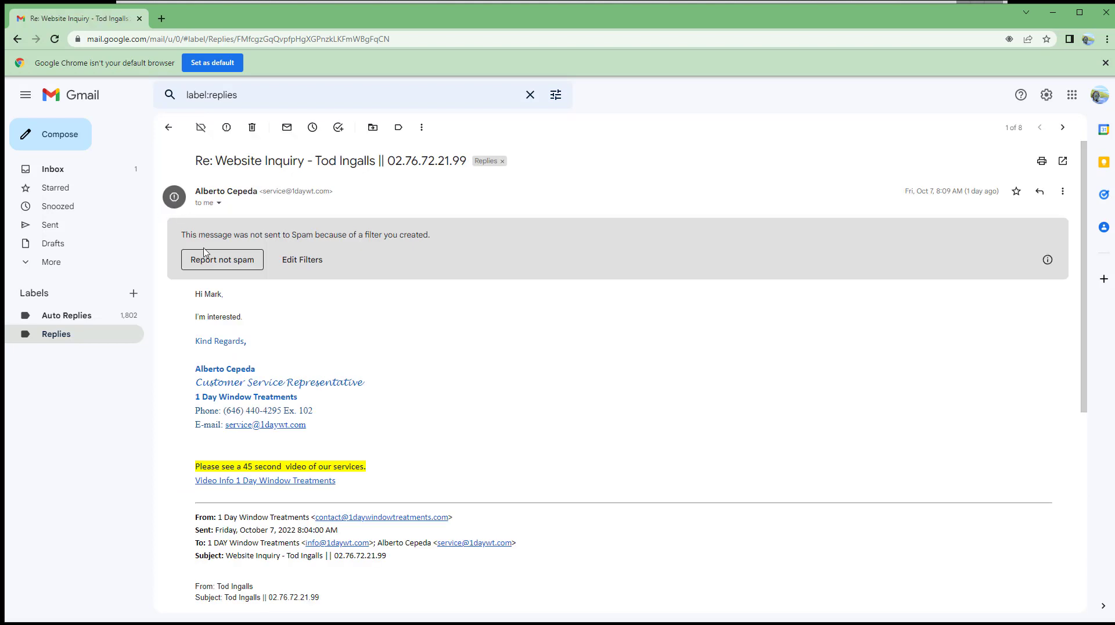
click(17, 39)
click(388, 207)
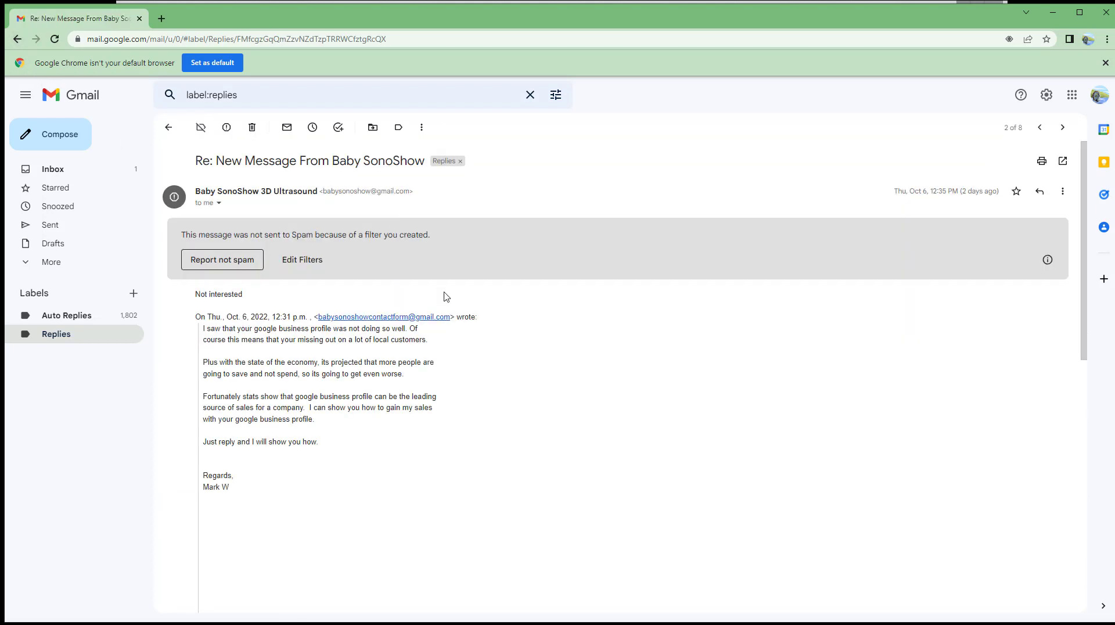
drag(244, 294, 180, 297)
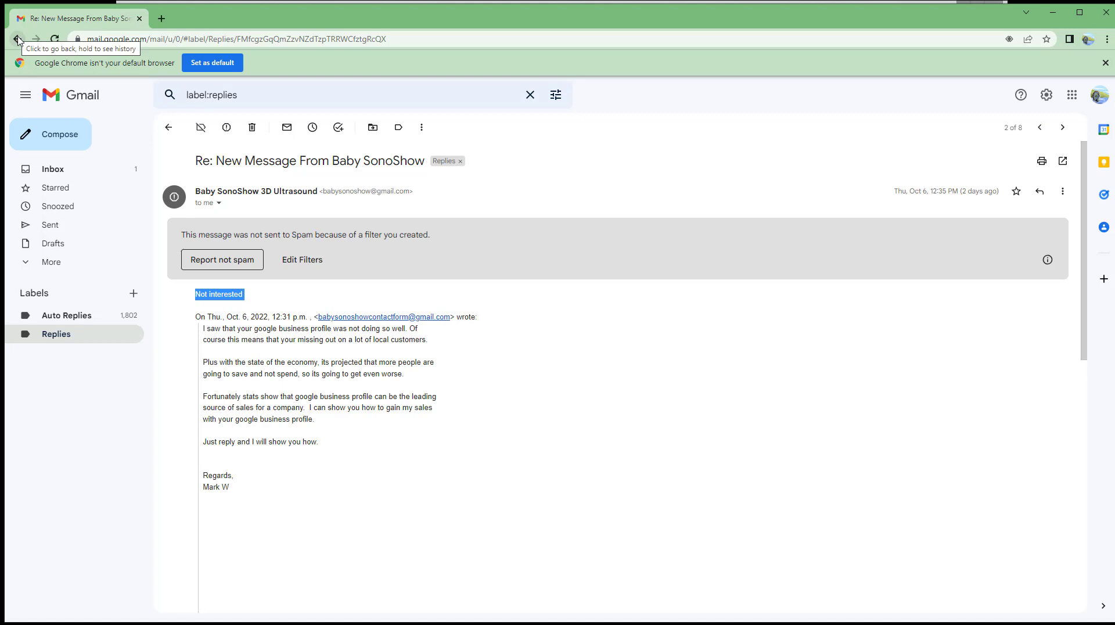
click(18, 40)
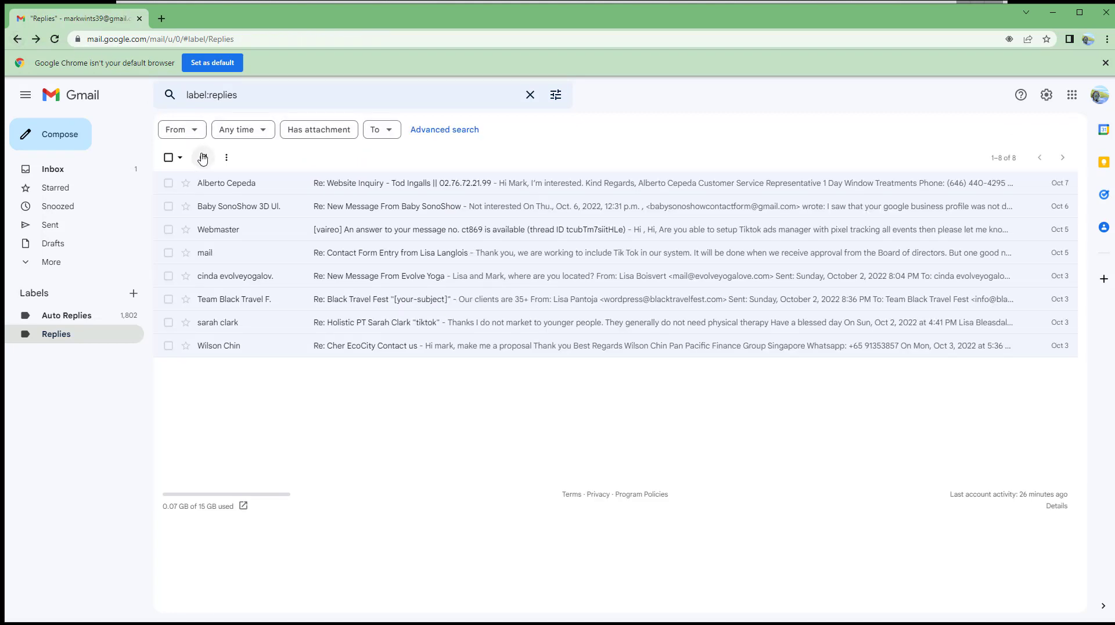
Read the Webmaster Tiktok ads reply and the EcoCity 'Contact us' reply, ending on the Replies list
click(381, 239)
scroll(456, 344, down, 4)
scroll(455, 343, up, 4)
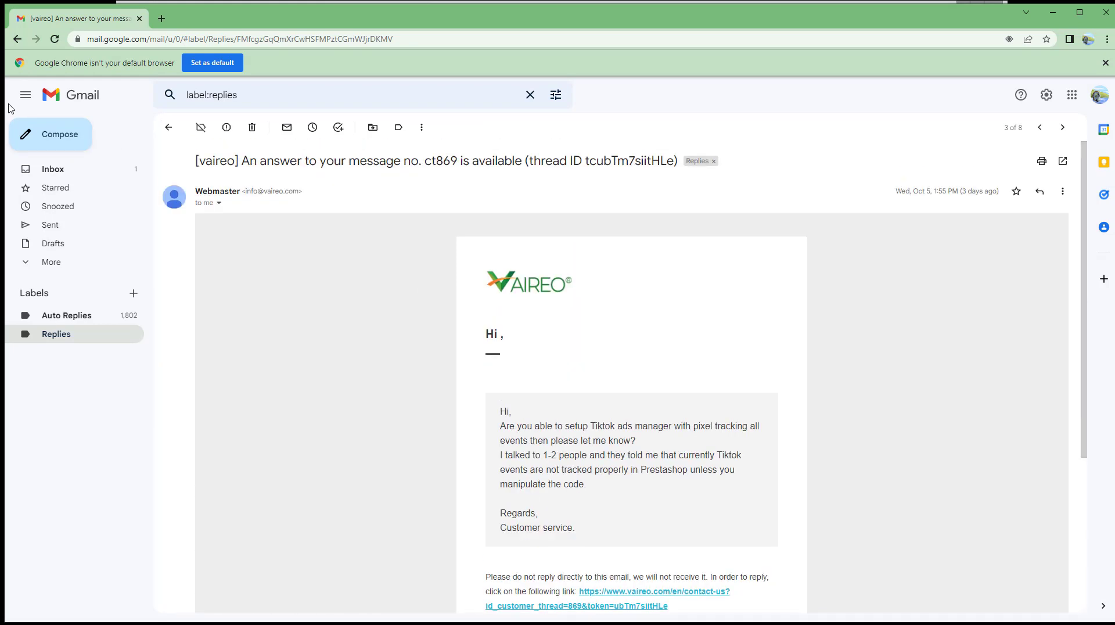
click(18, 39)
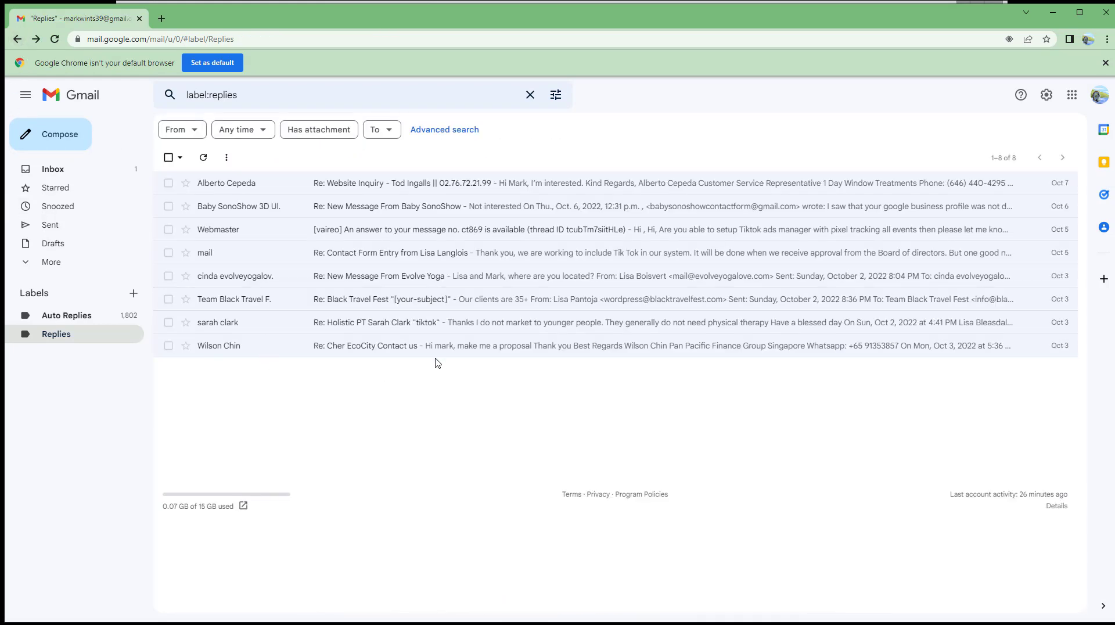
click(381, 346)
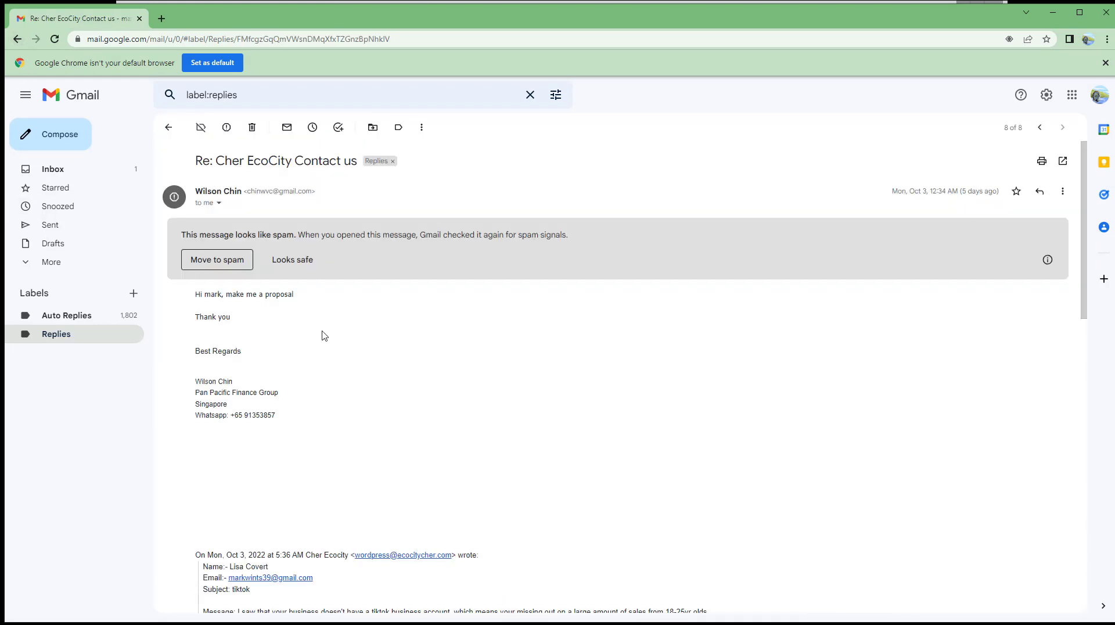
click(19, 40)
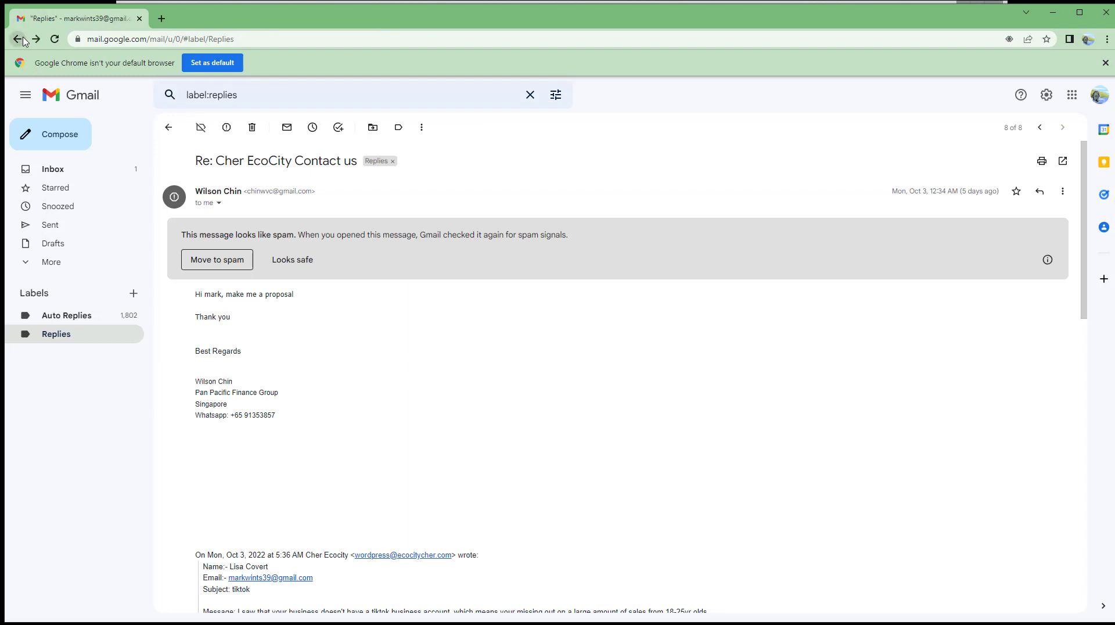
Bring the video plan notes forward and highlight Keywords, Send Messages and Sell The Client
click(1049, 16)
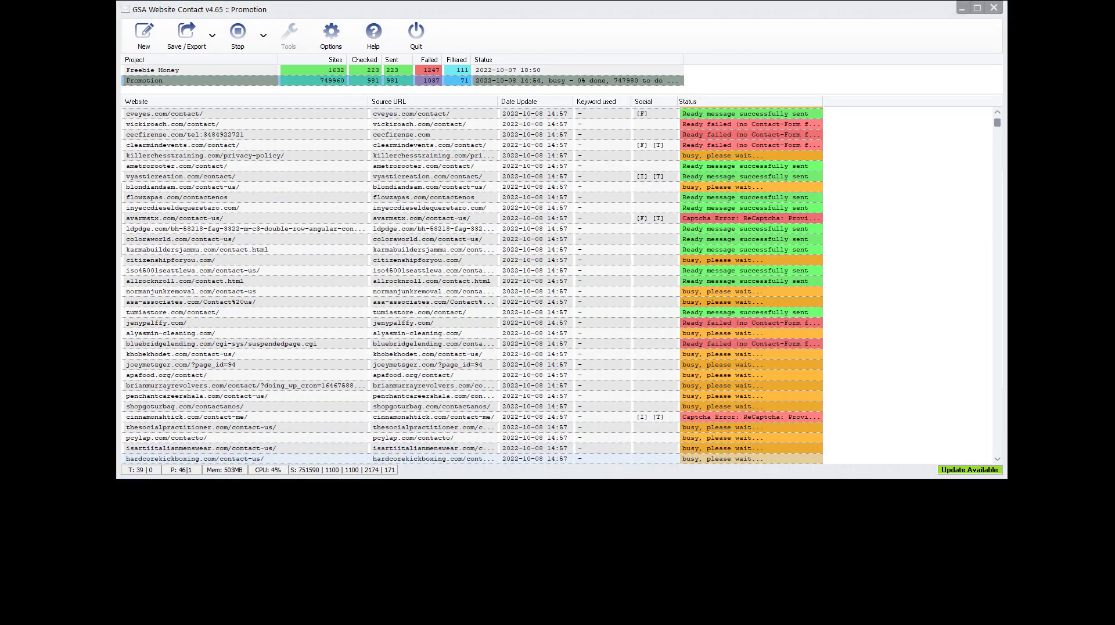
key(alt+Tab)
drag(651, 153, 488, 145)
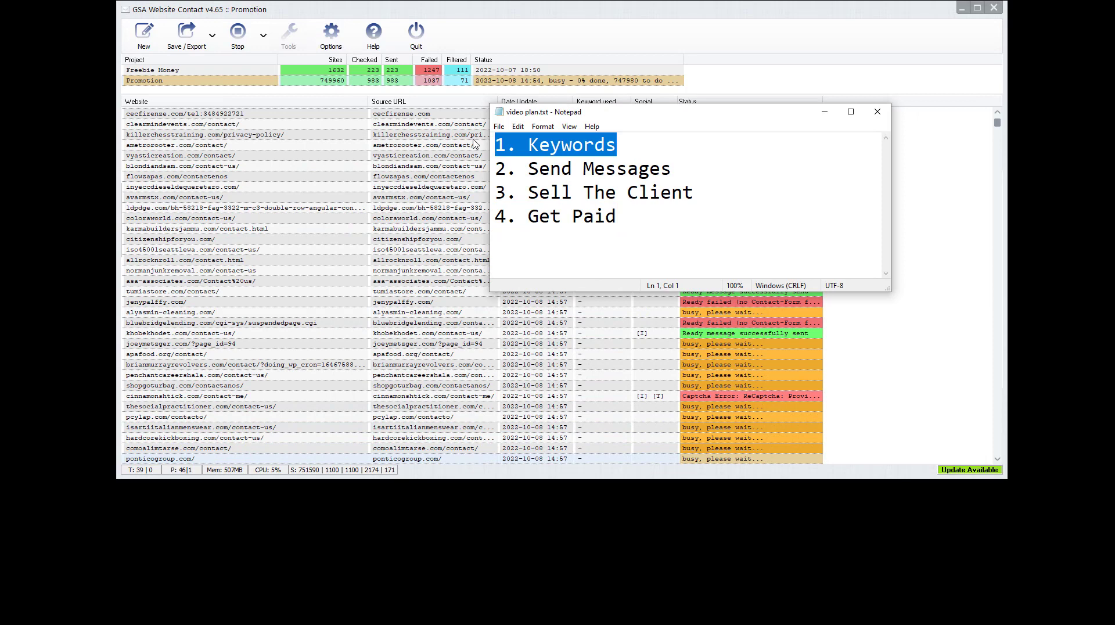
drag(673, 169, 494, 170)
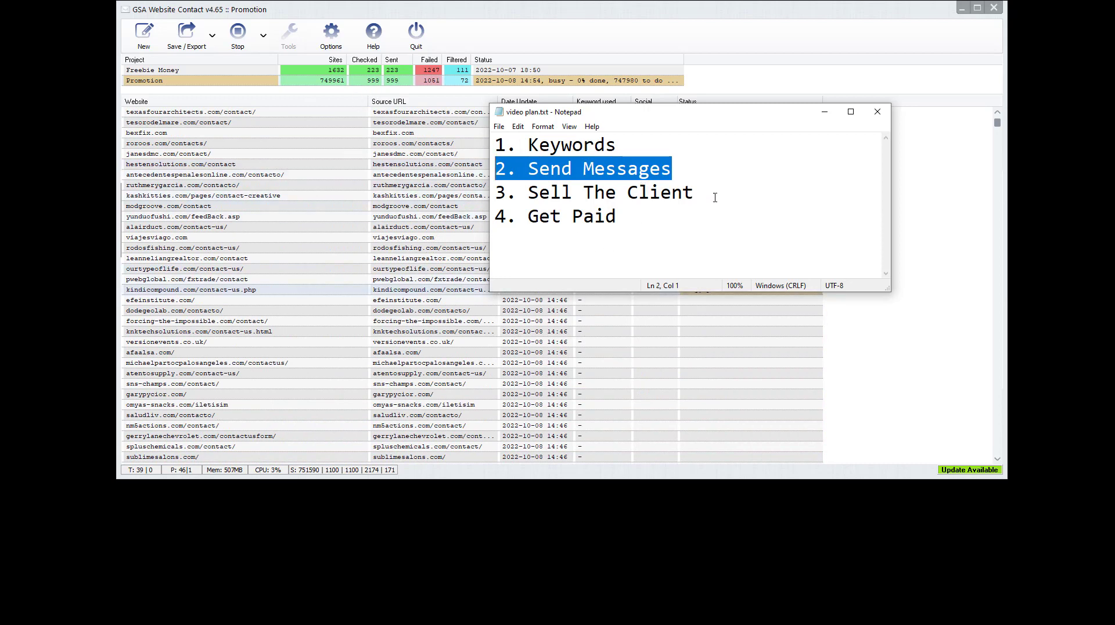
drag(715, 197, 471, 183)
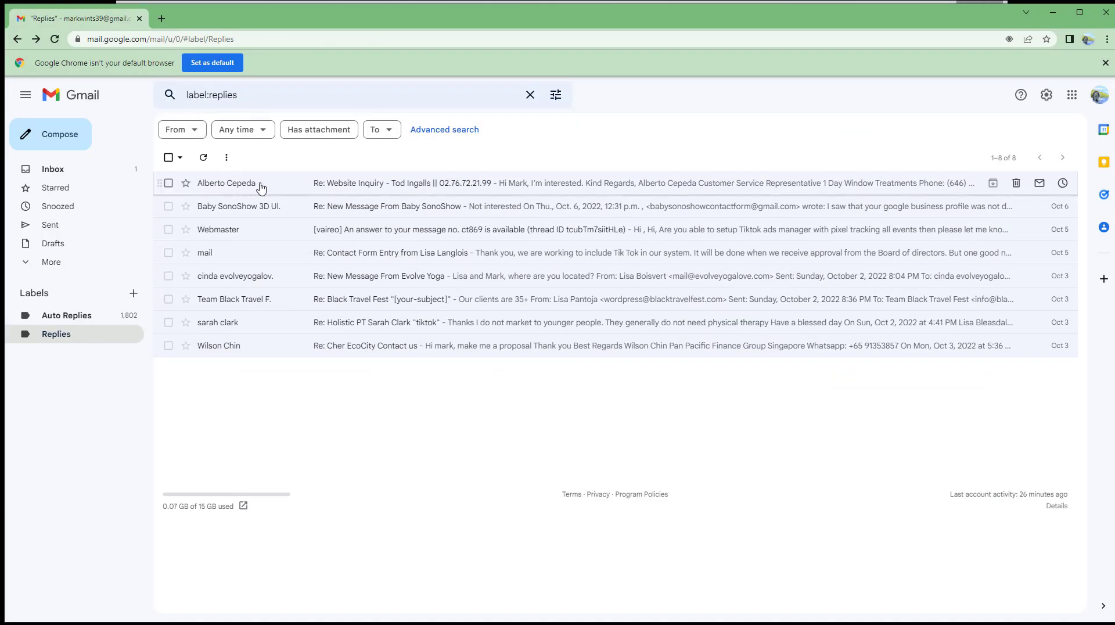
Open the Re: Website Inquiry reply showing the prospect's interest, then minimize Chrome
click(259, 183)
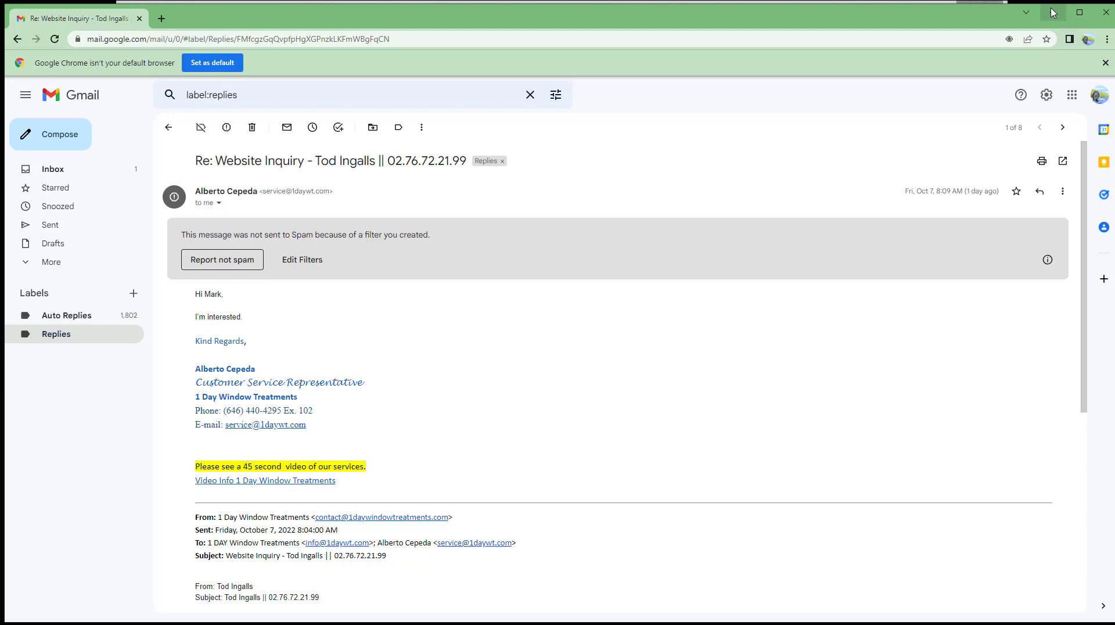
click(1053, 12)
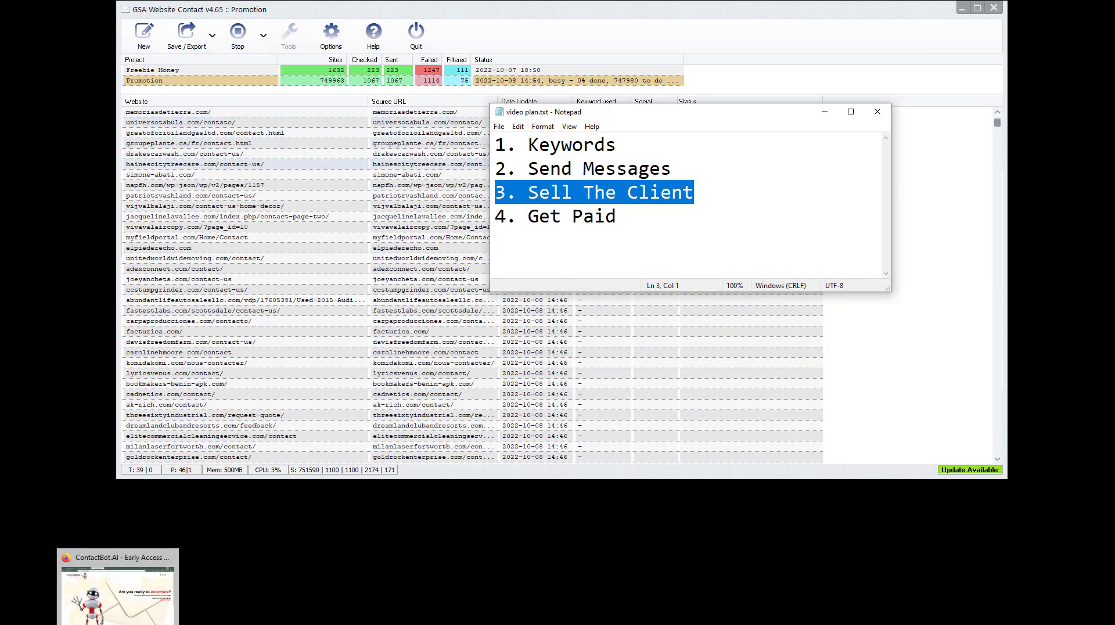
Bring Firefox forward and open thatcompany.com's White Label Pricing page
click(116, 587)
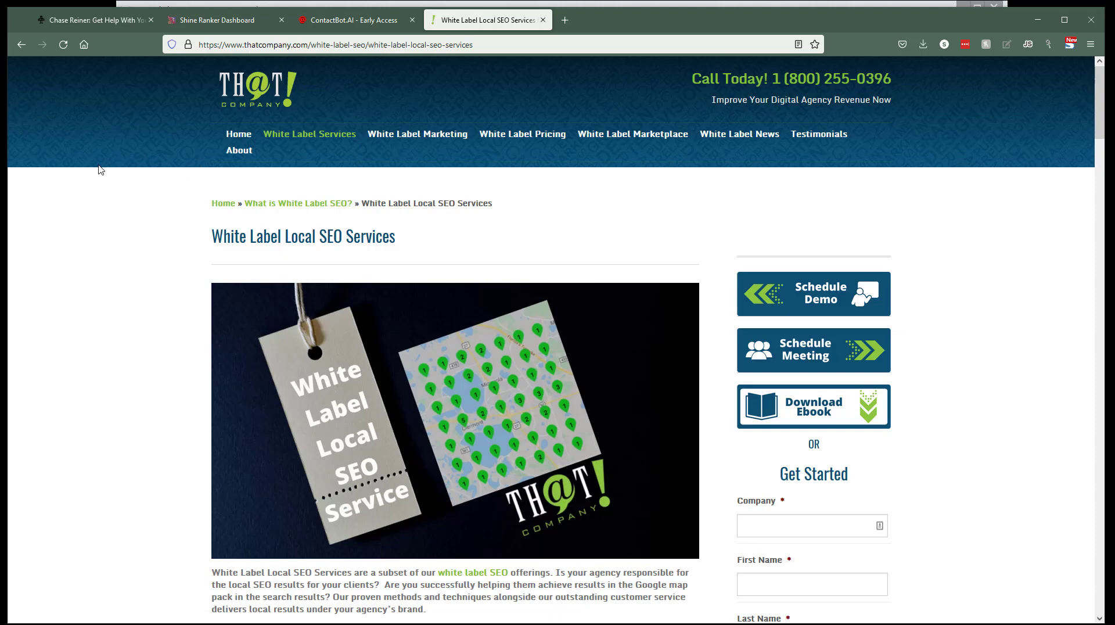
scroll(132, 224, down, 10)
scroll(177, 227, up, 10)
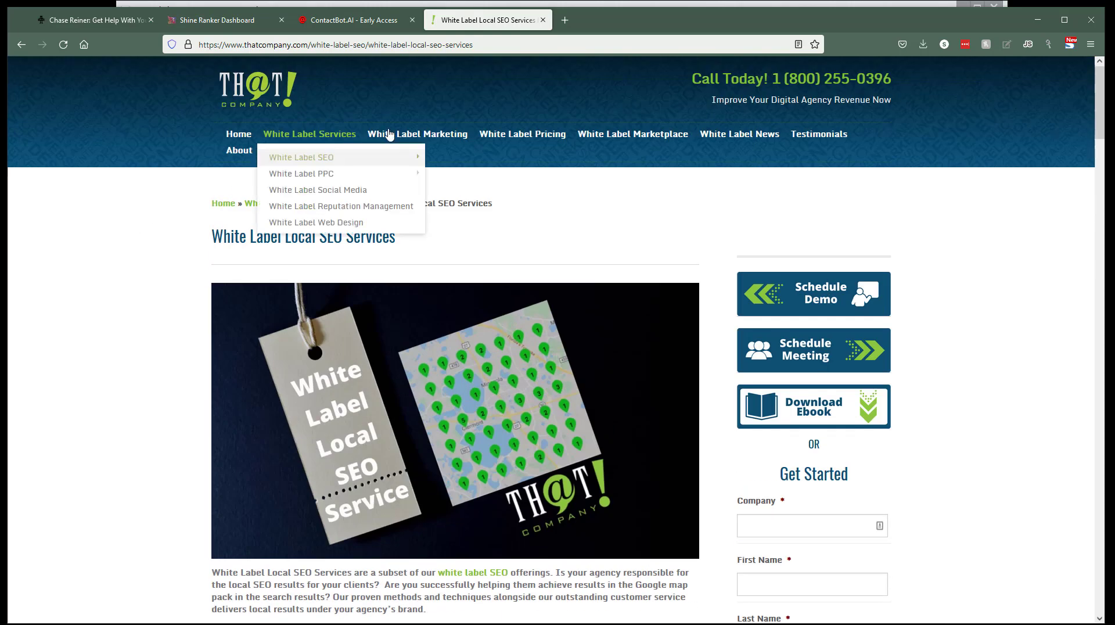
click(522, 134)
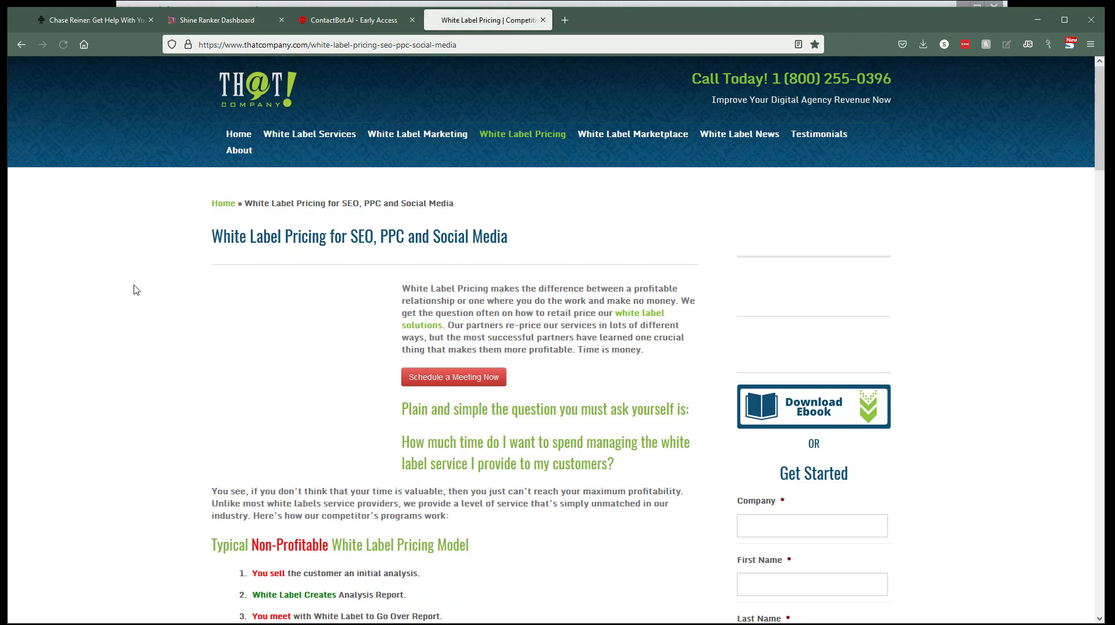
scroll(119, 302, down, 8)
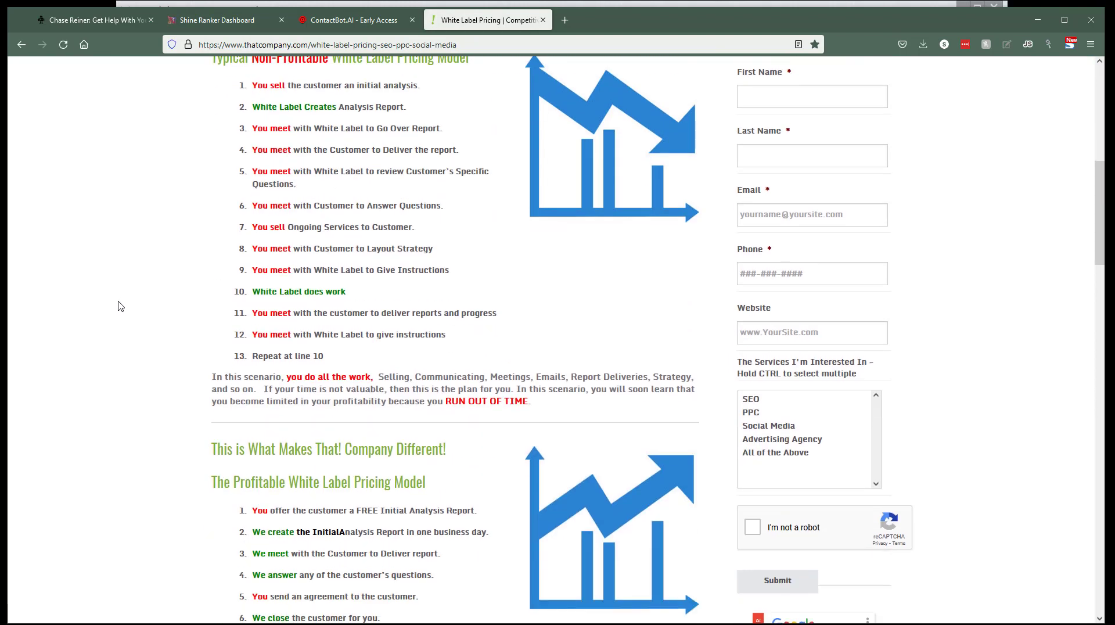
scroll(119, 305, up, 2)
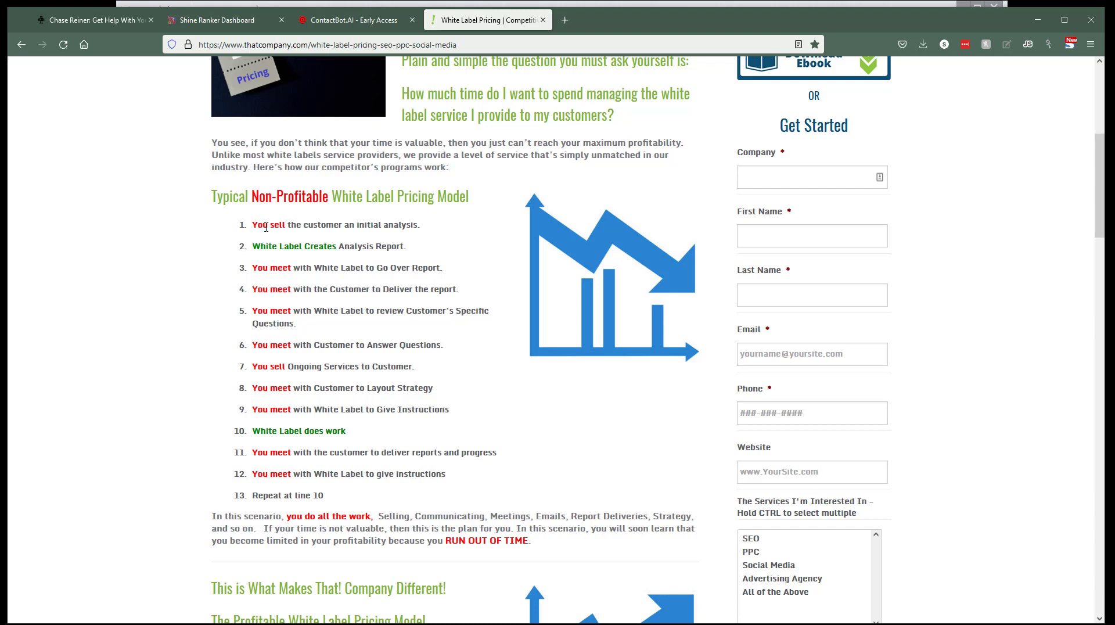
Highlight non-profitable model items 1, 2 and 10, plus the FREE Initial Analysis Report offer
mouse_move(266, 227)
mouse_down()
mouse_move(424, 243)
mouse_move(434, 233)
mouse_move(243, 253)
mouse_up()
drag(440, 227, 236, 230)
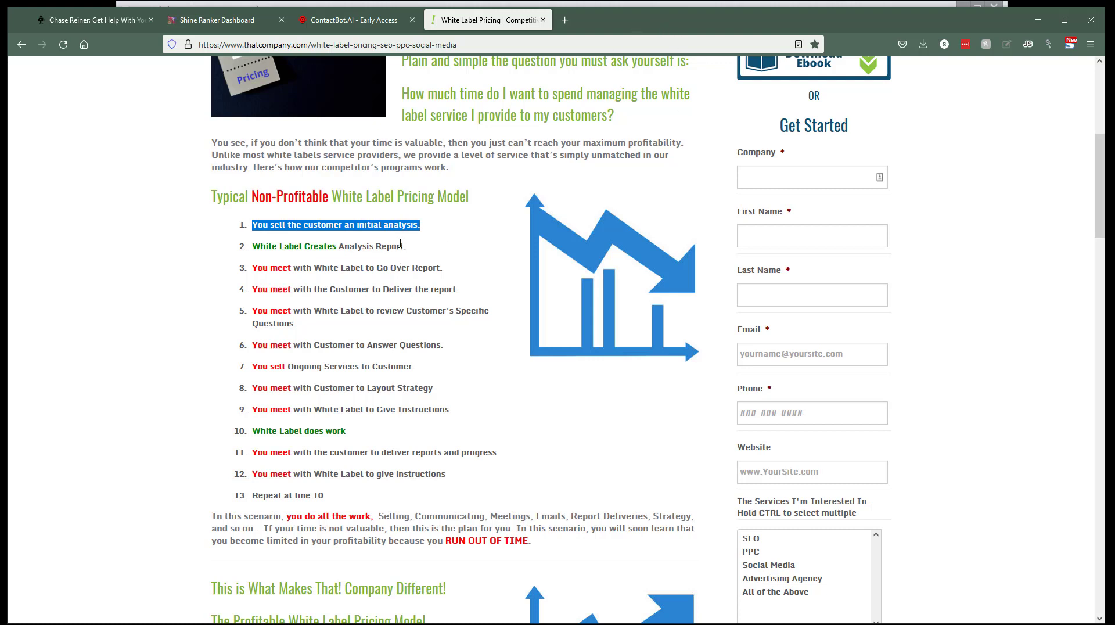
click(378, 244)
triple_click(378, 245)
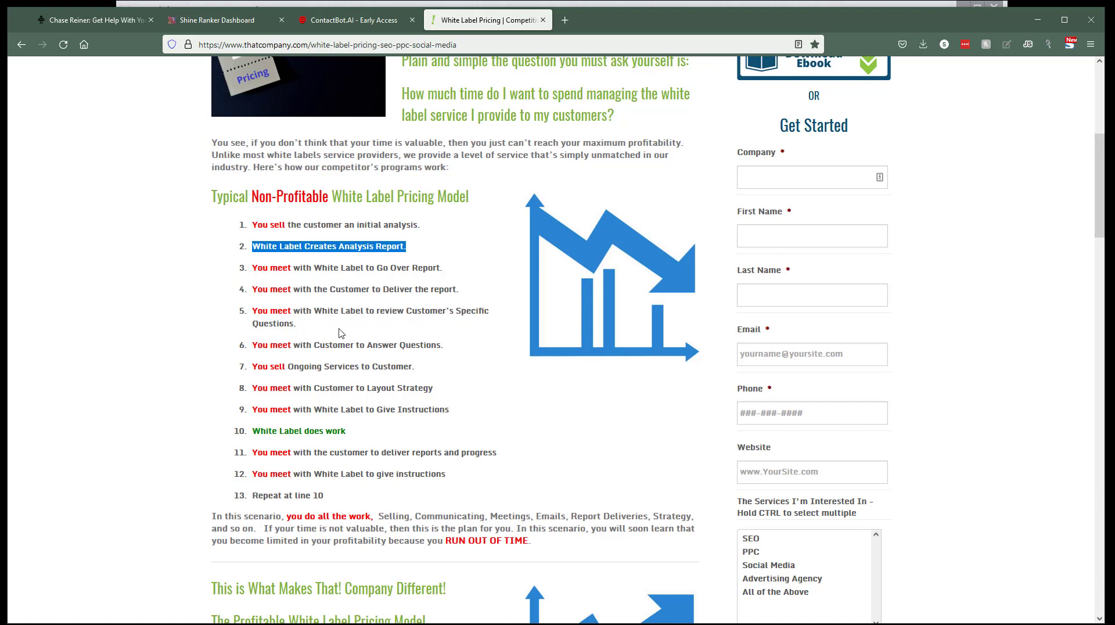
scroll(340, 332, down, 3)
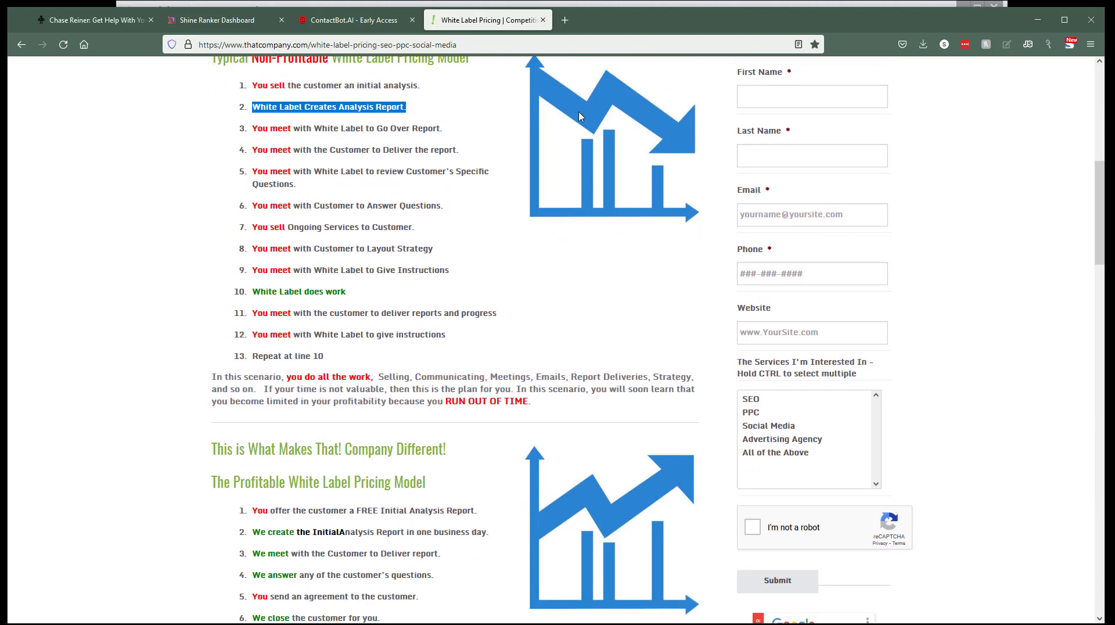
triple_click(375, 290)
scroll(138, 291, down, 7)
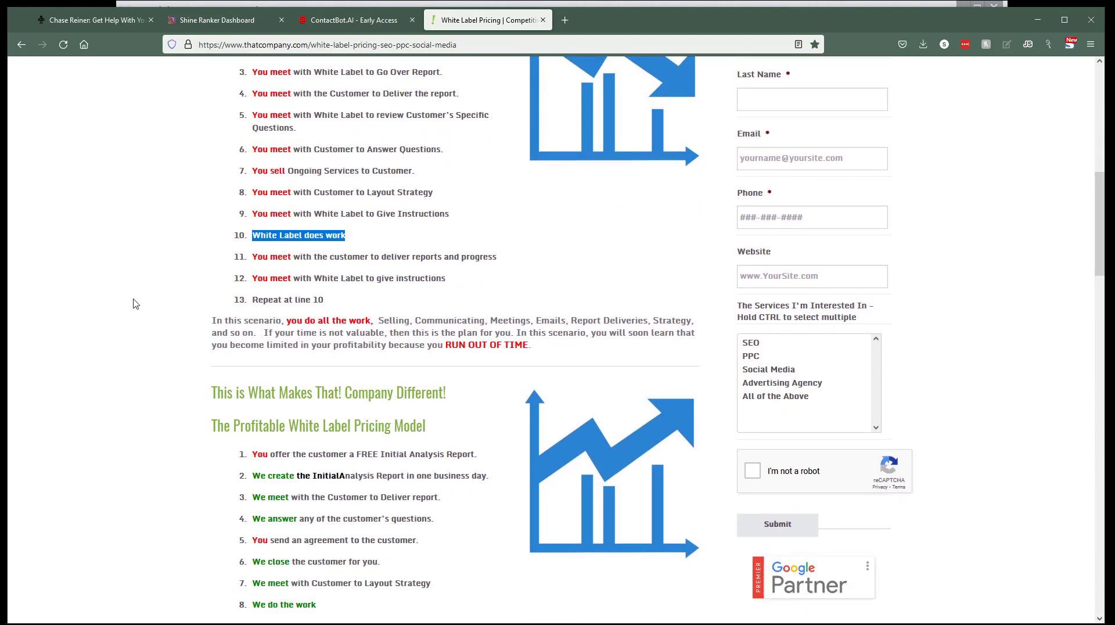
scroll(137, 304, up, 2)
scroll(139, 302, down, 4)
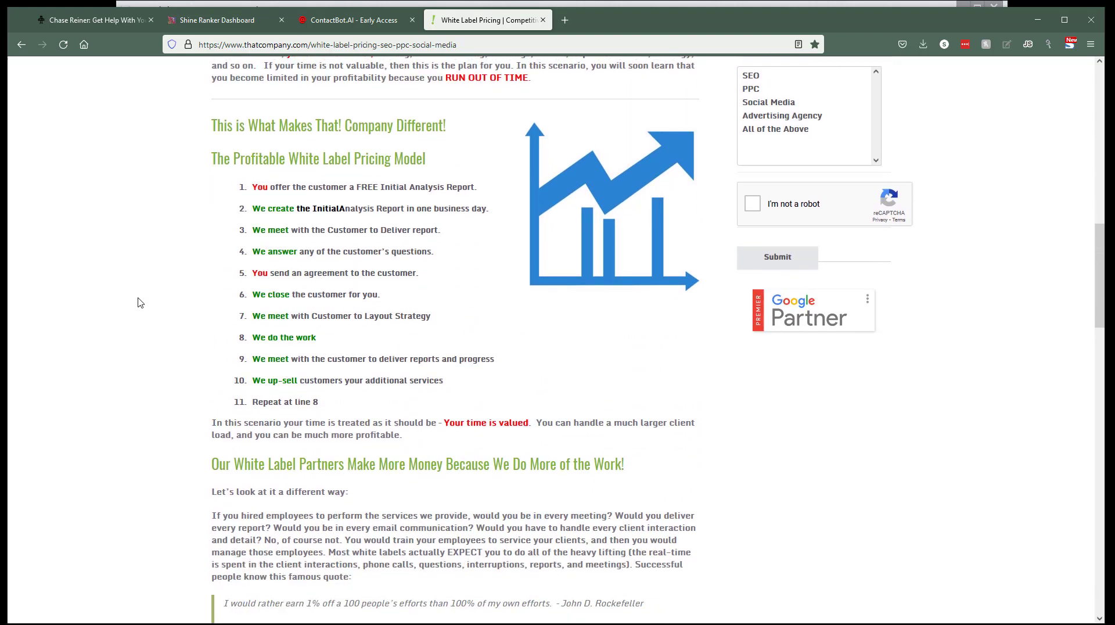
scroll(138, 302, up, 2)
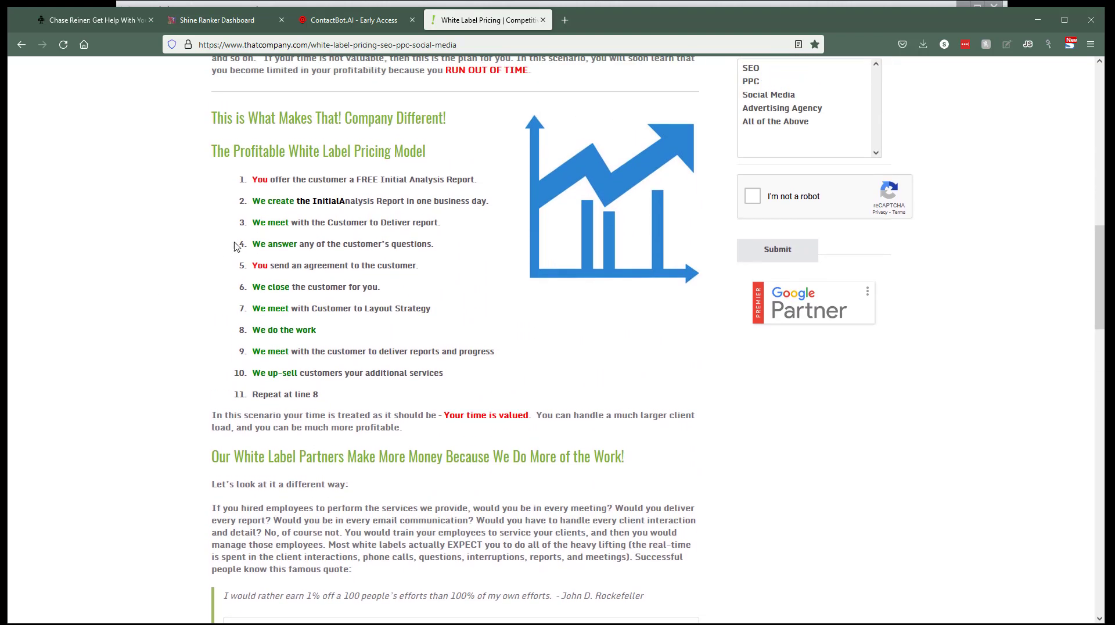
mouse_move(478, 181)
mouse_down()
mouse_move(183, 186)
mouse_move(302, 181)
mouse_up()
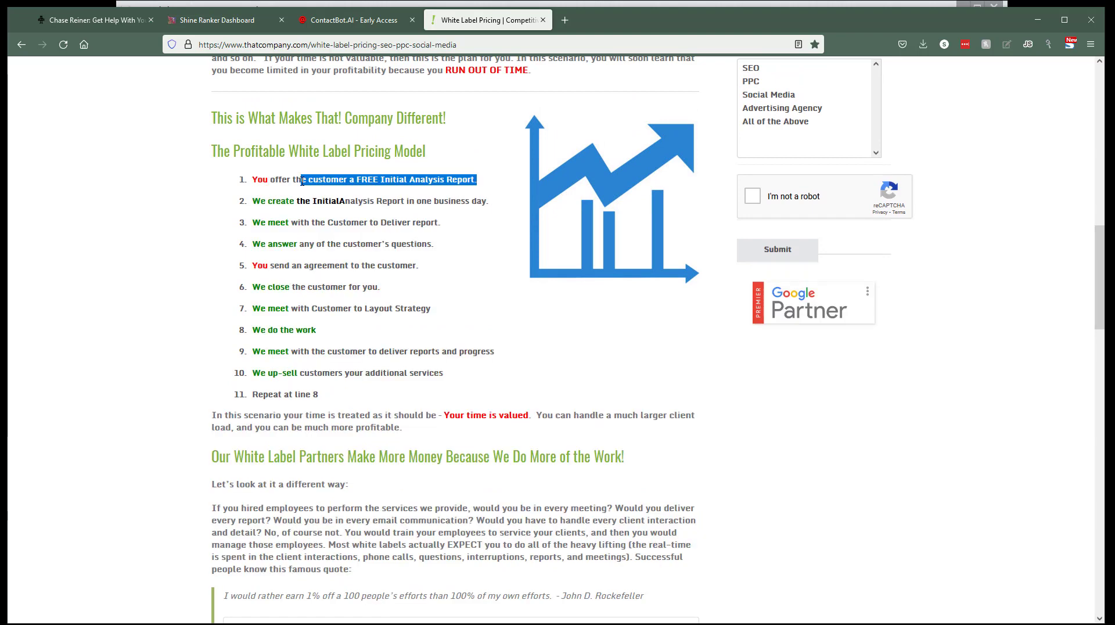
Maximize Firefox and highlight profitable model items 2 to 5, through sending an agreement
mouse_move(634, 21)
mouse_down()
mouse_move(597, 300)
mouse_move(598, 448)
mouse_up()
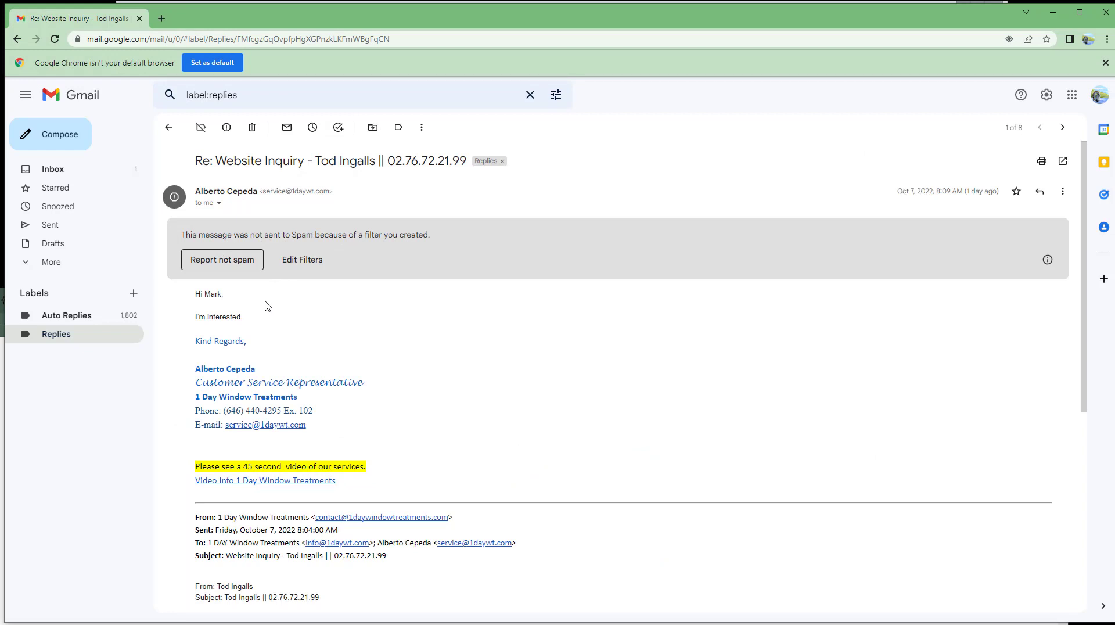
click(1052, 12)
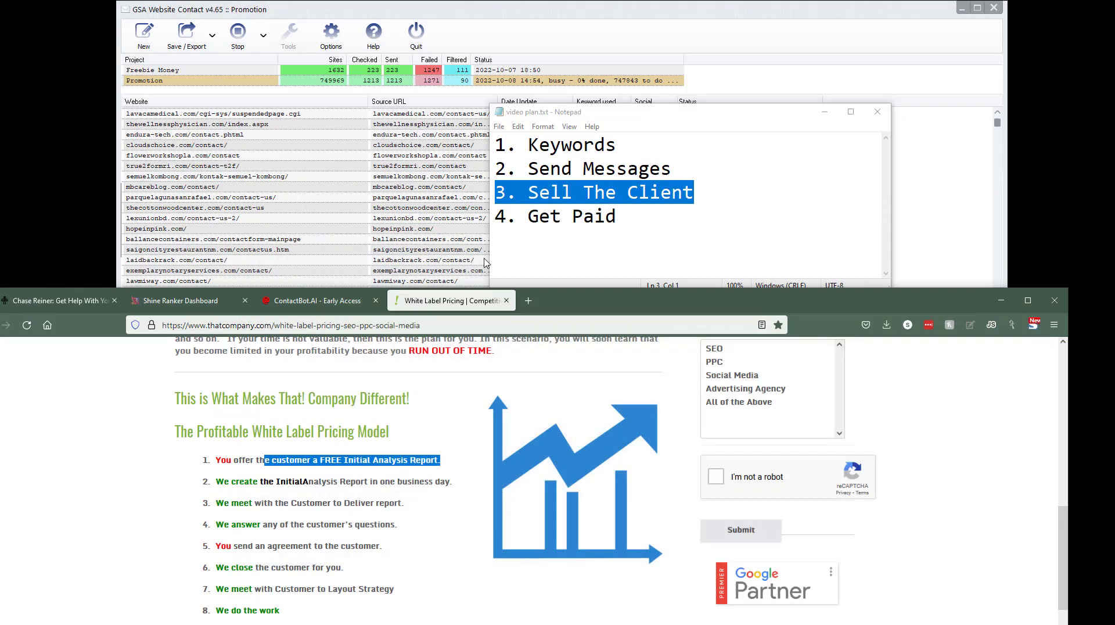
drag(637, 300, 637, 12)
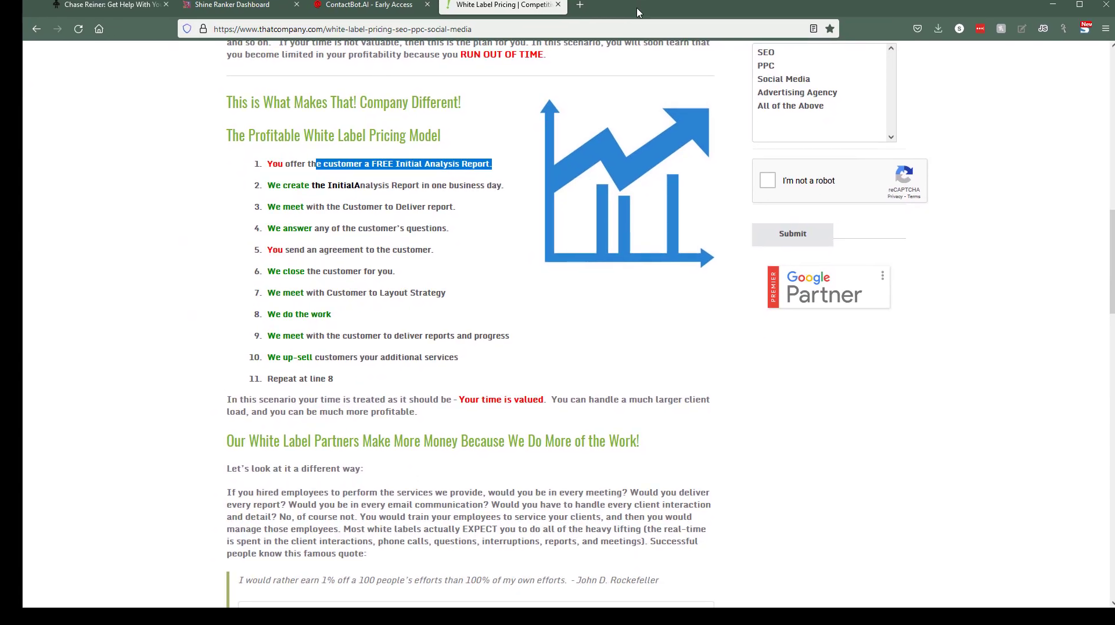
drag(504, 185, 276, 186)
drag(496, 208, 257, 223)
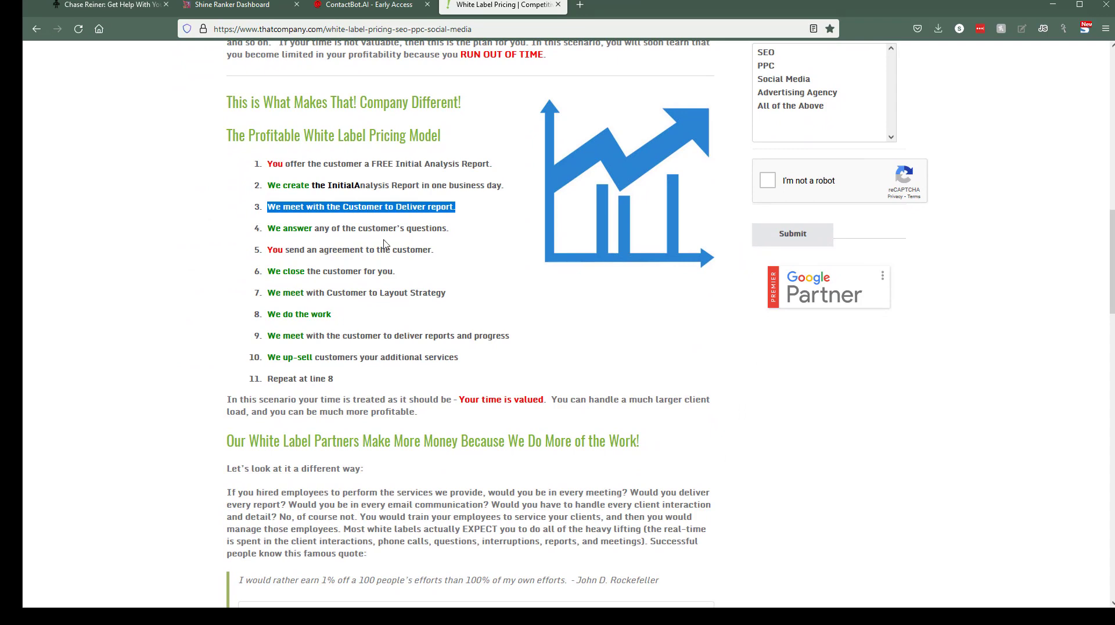
mouse_move(461, 230)
mouse_down()
mouse_move(211, 233)
mouse_move(281, 228)
mouse_up()
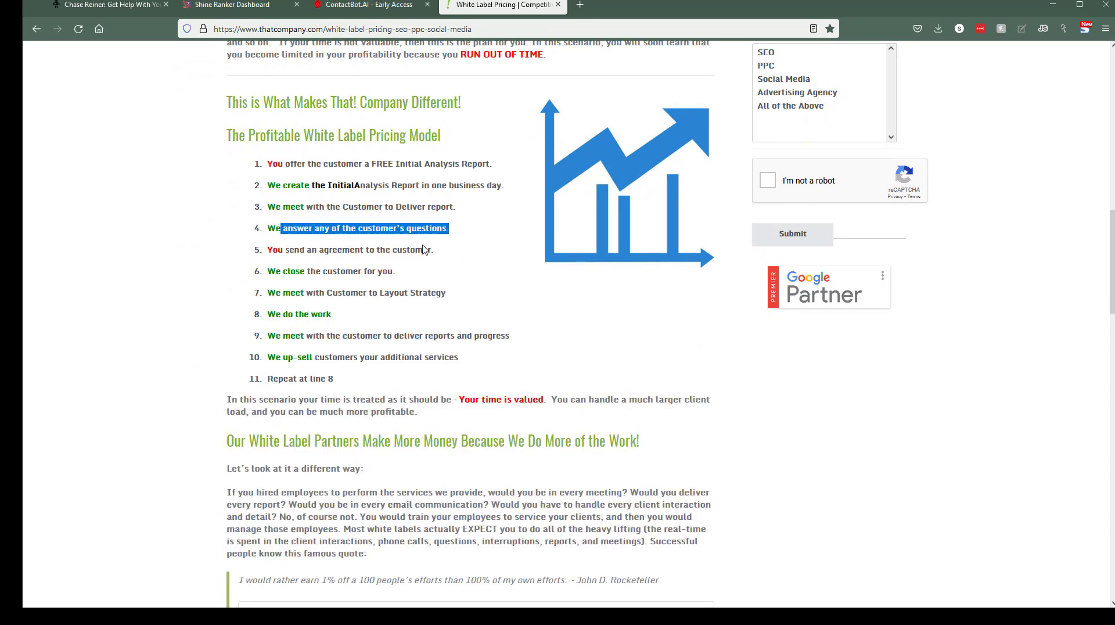
drag(441, 255, 266, 258)
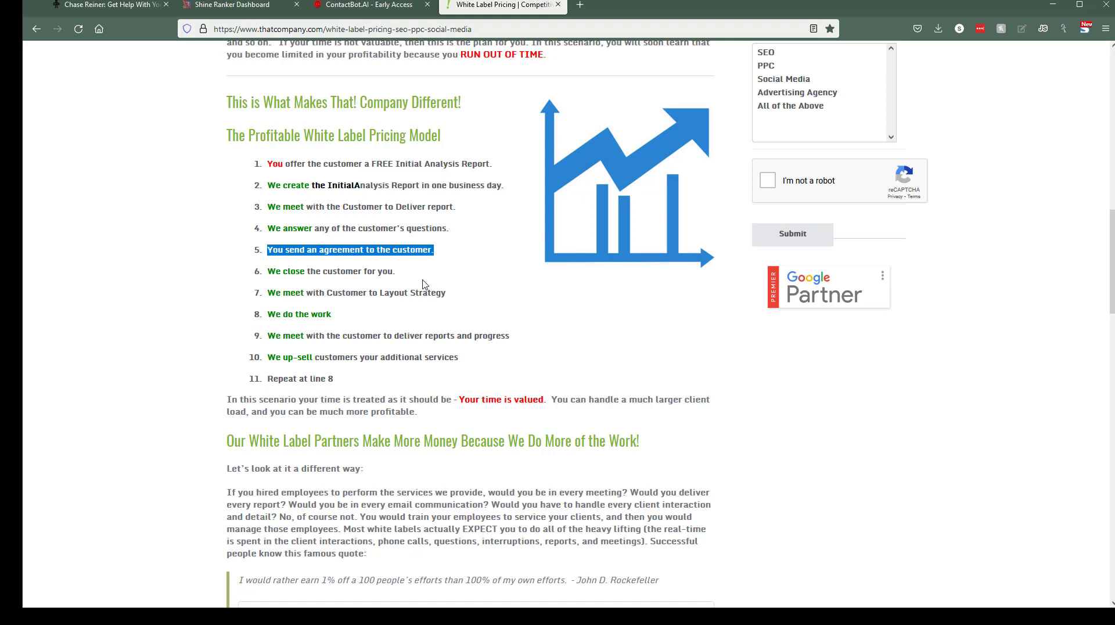
click(424, 280)
Emphasise steps 6 to 10, from closing the customer to up-selling, then step 8 again
drag(407, 274, 257, 274)
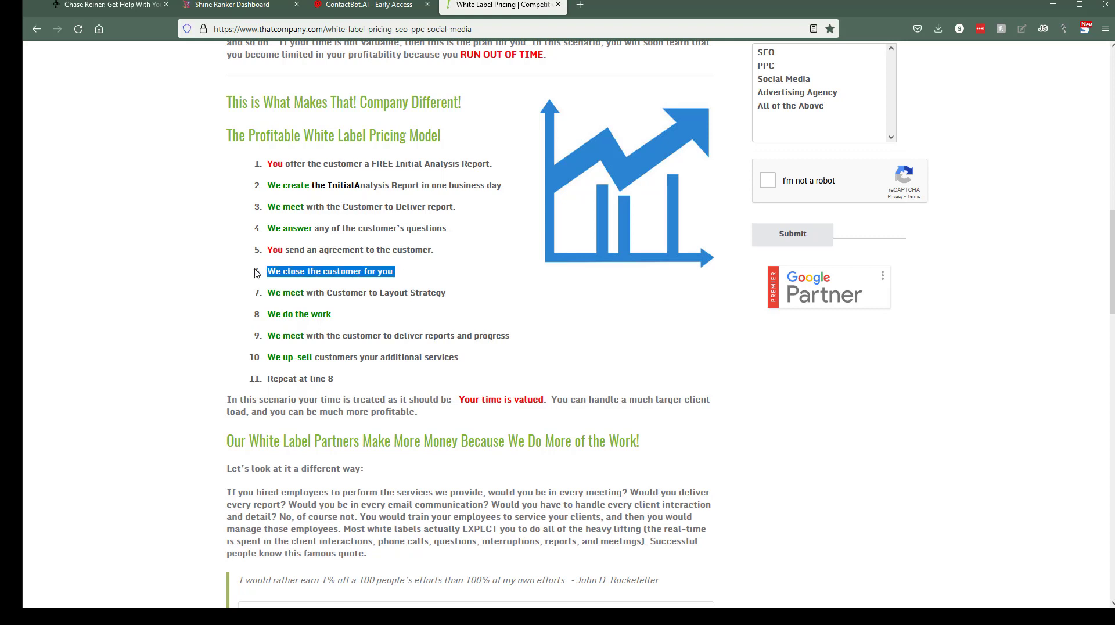
click(470, 296)
drag(418, 293, 268, 296)
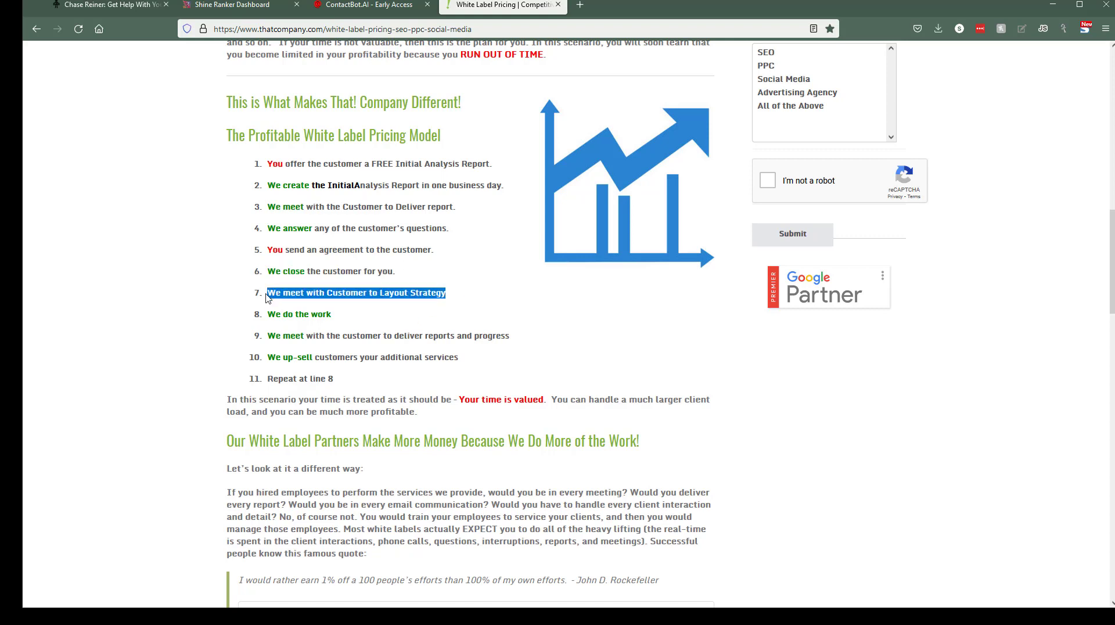
drag(370, 318, 238, 318)
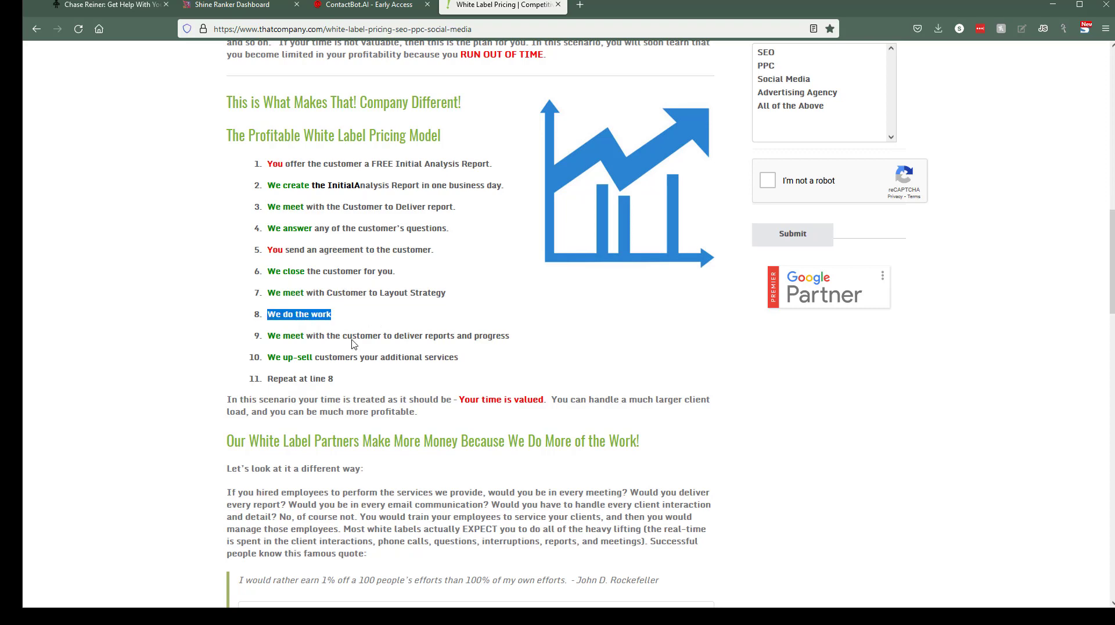
drag(524, 345, 257, 344)
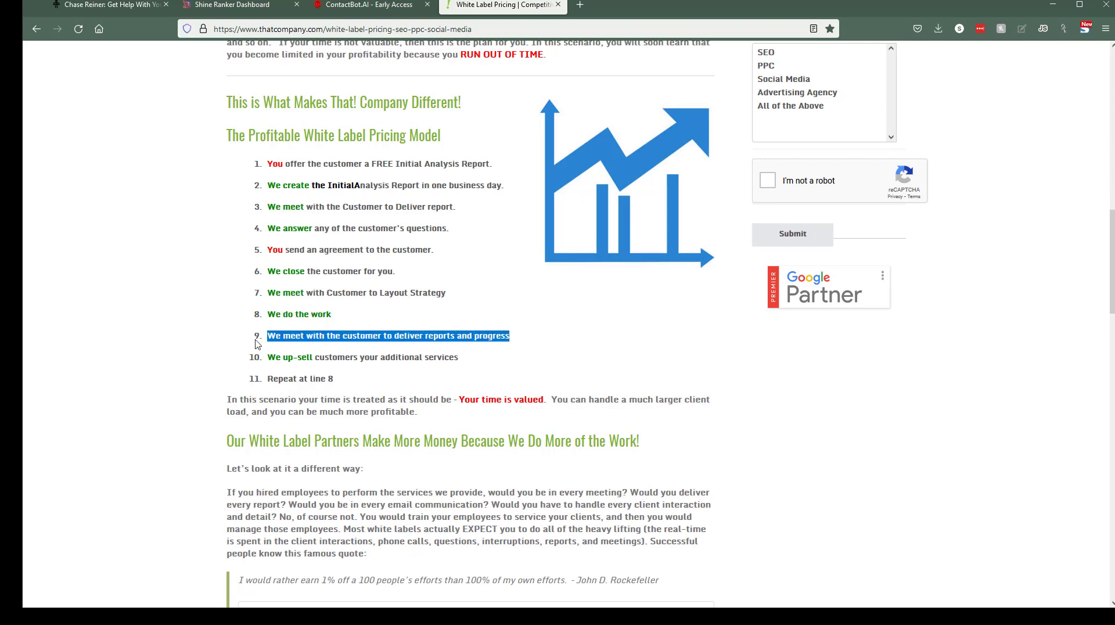
mouse_move(459, 360)
mouse_down()
mouse_move(223, 361)
mouse_move(290, 357)
mouse_move(259, 358)
mouse_up()
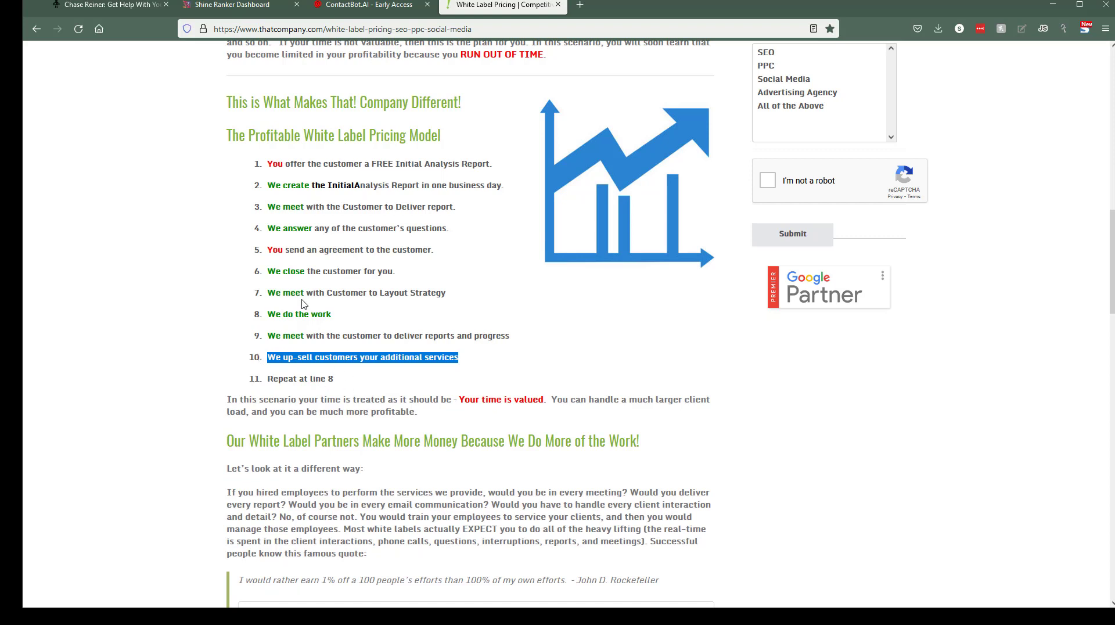
drag(330, 315, 230, 316)
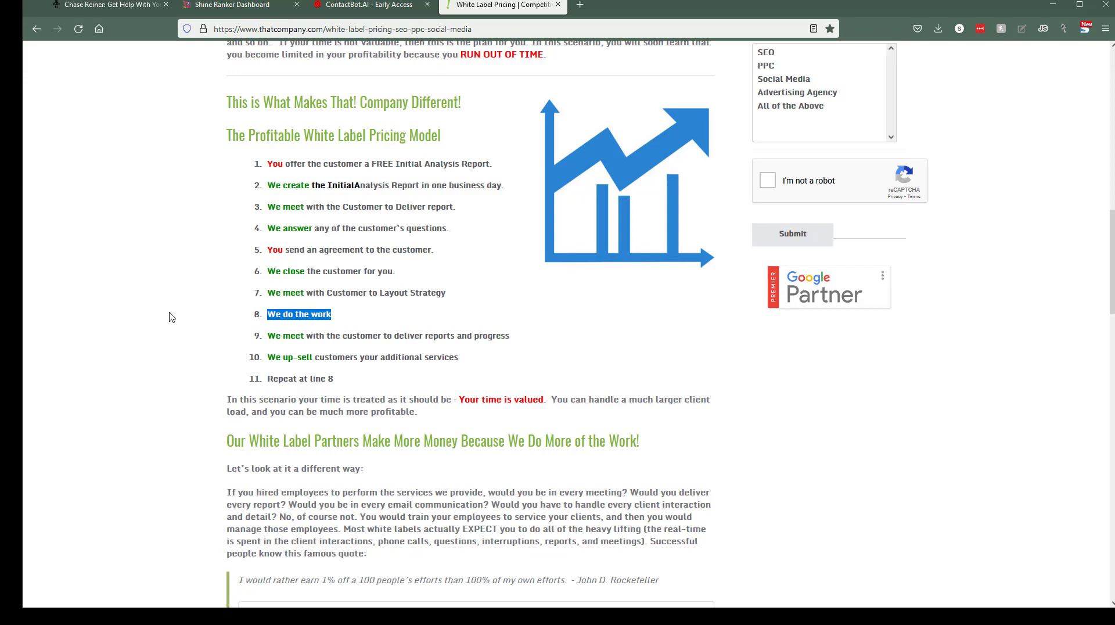
Highlight the plan's four steps: Keywords, Send Messages, Sell The Client, Get Paid, then leave the notes
click(1053, 4)
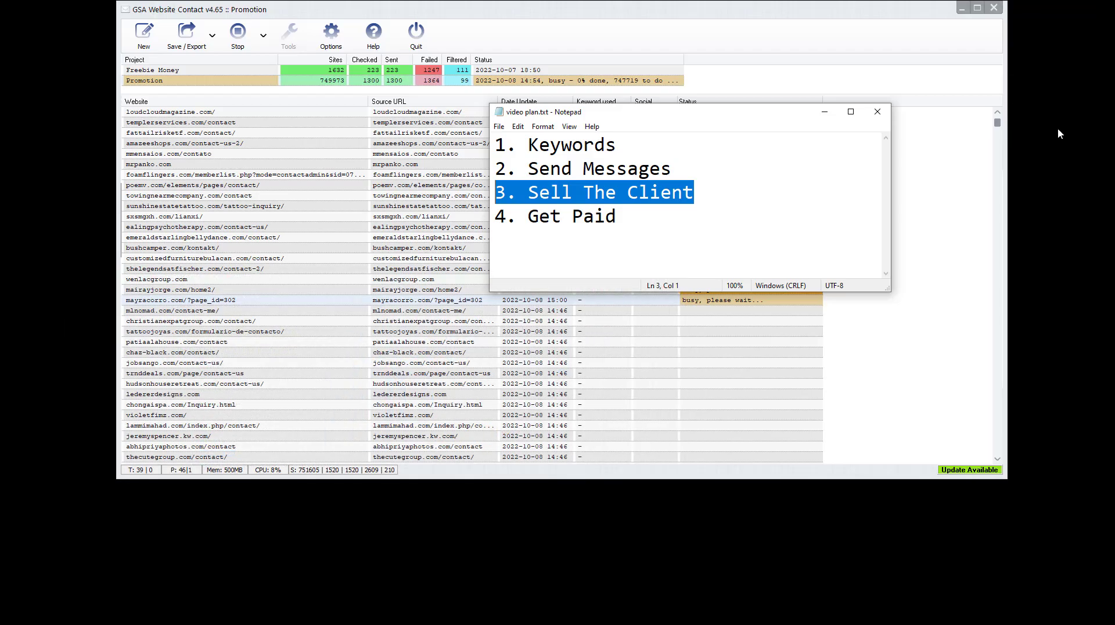
drag(654, 148, 488, 146)
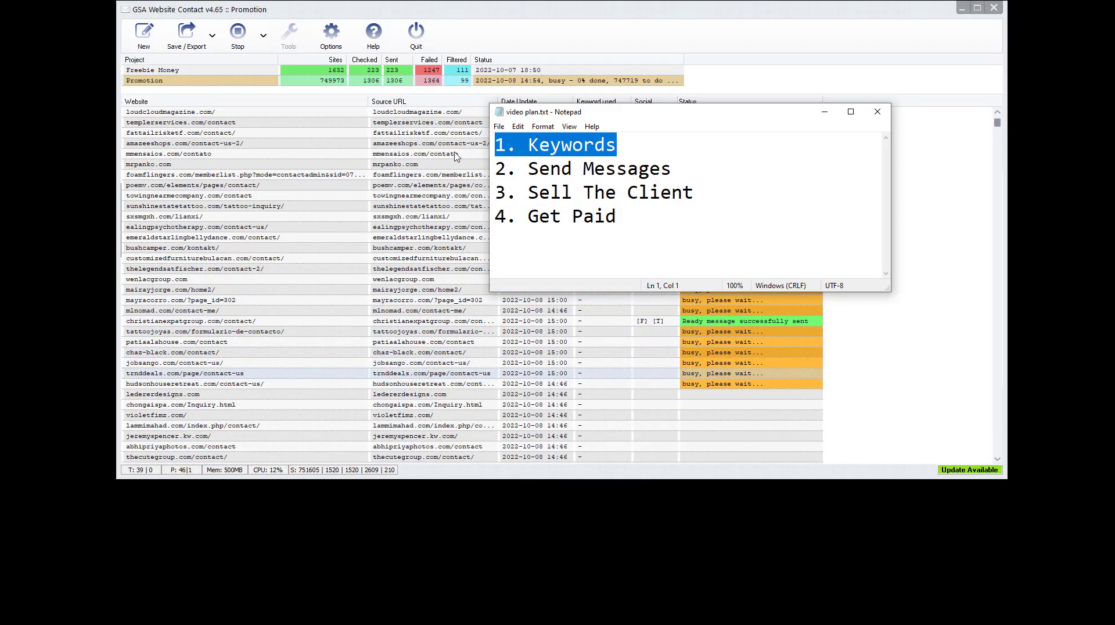
drag(707, 167, 325, 169)
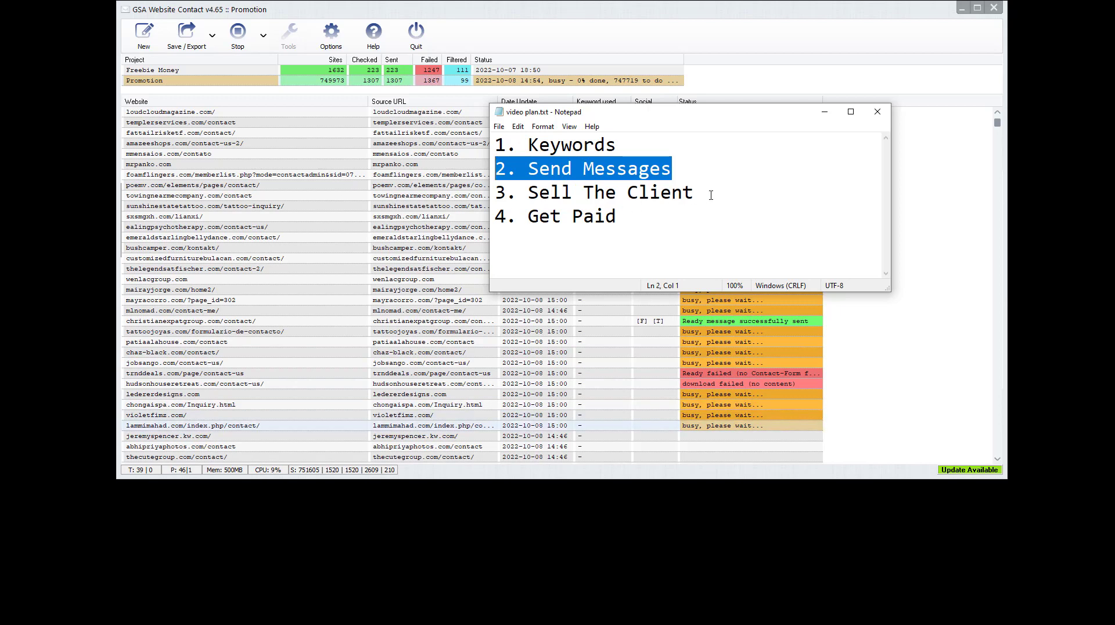
drag(711, 195, 291, 200)
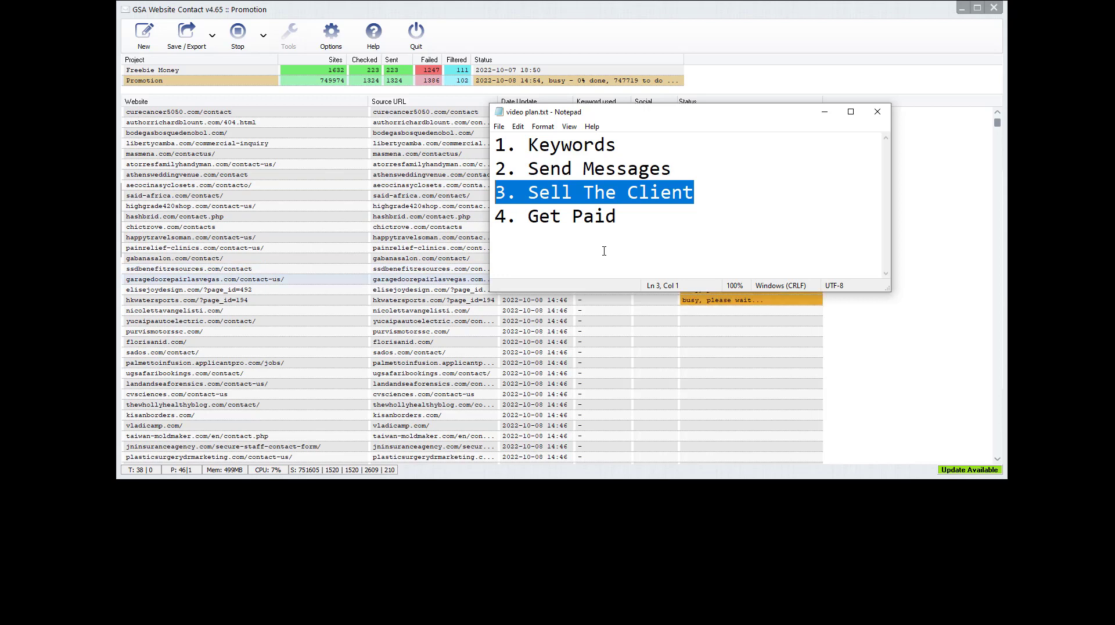
drag(616, 221, 495, 218)
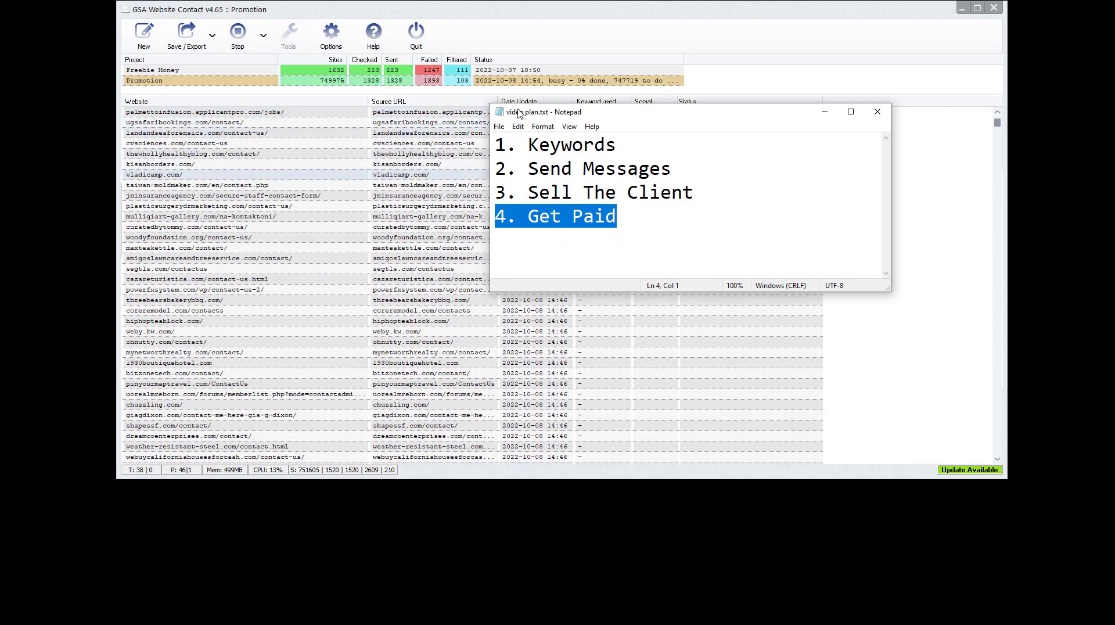
key(alt+Tab)
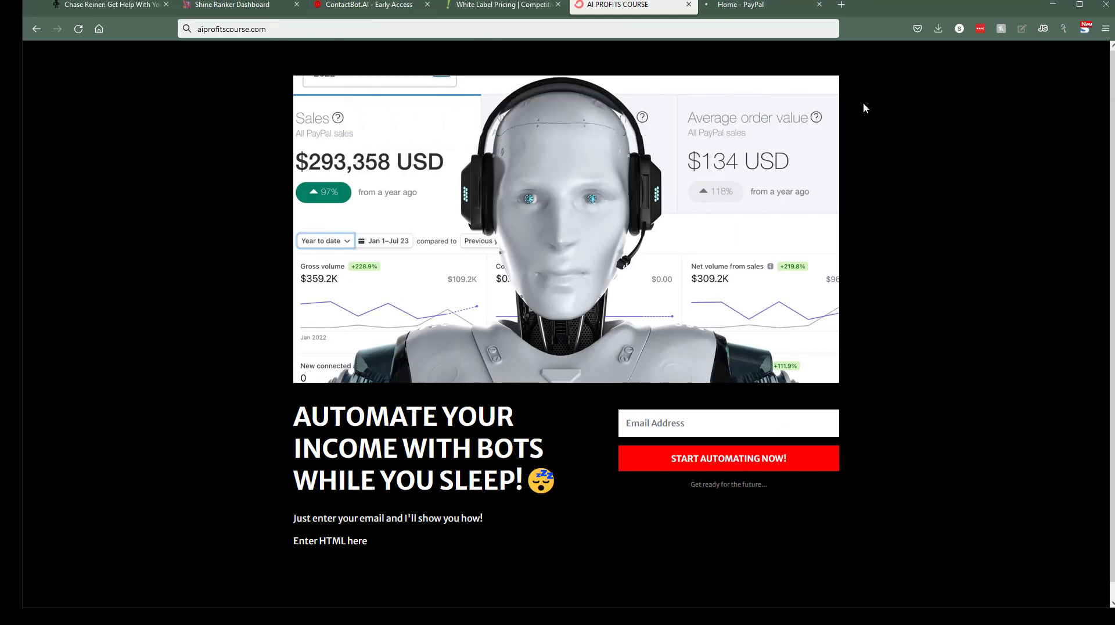
Switch to the Home - PayPal tab and reload the business dashboard
click(749, 5)
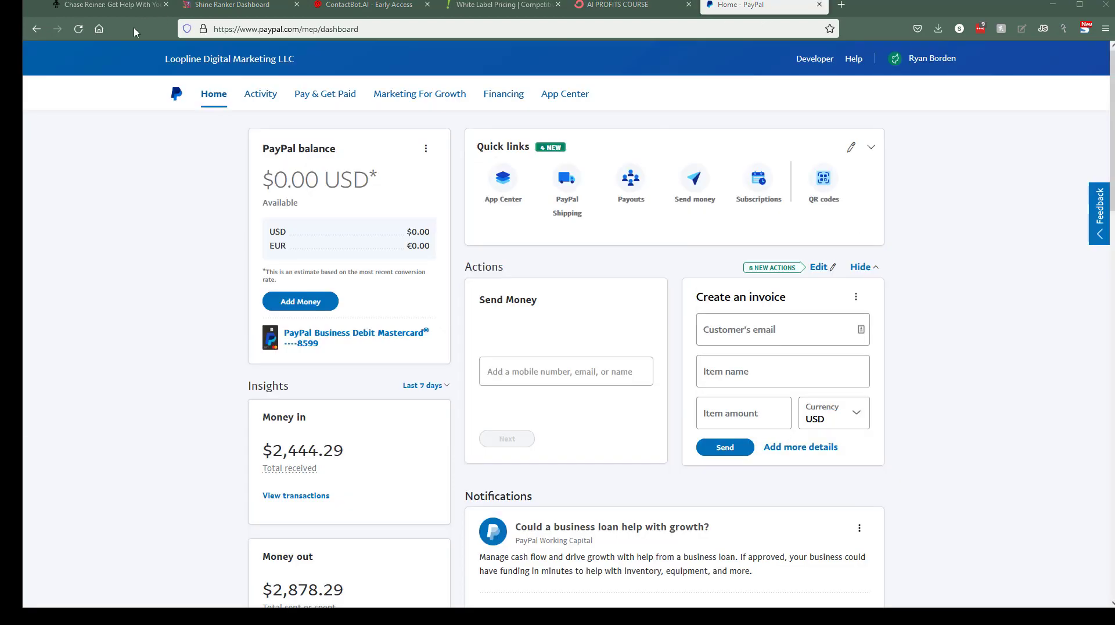
click(79, 28)
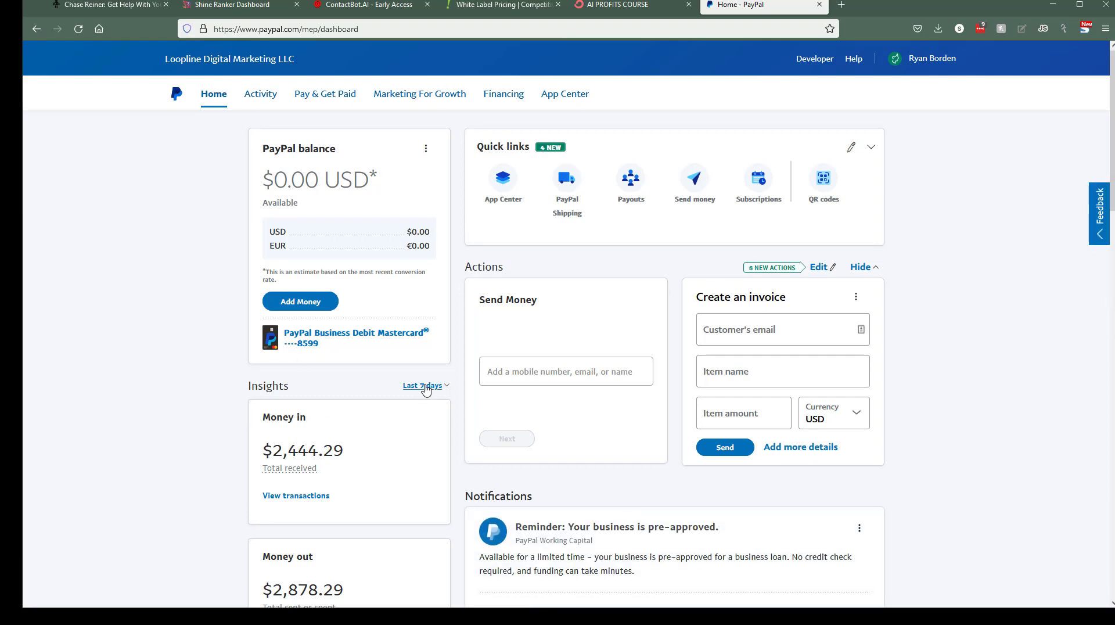
Set the PayPal Insights range to Last 90 days, then leave PayPal
click(426, 387)
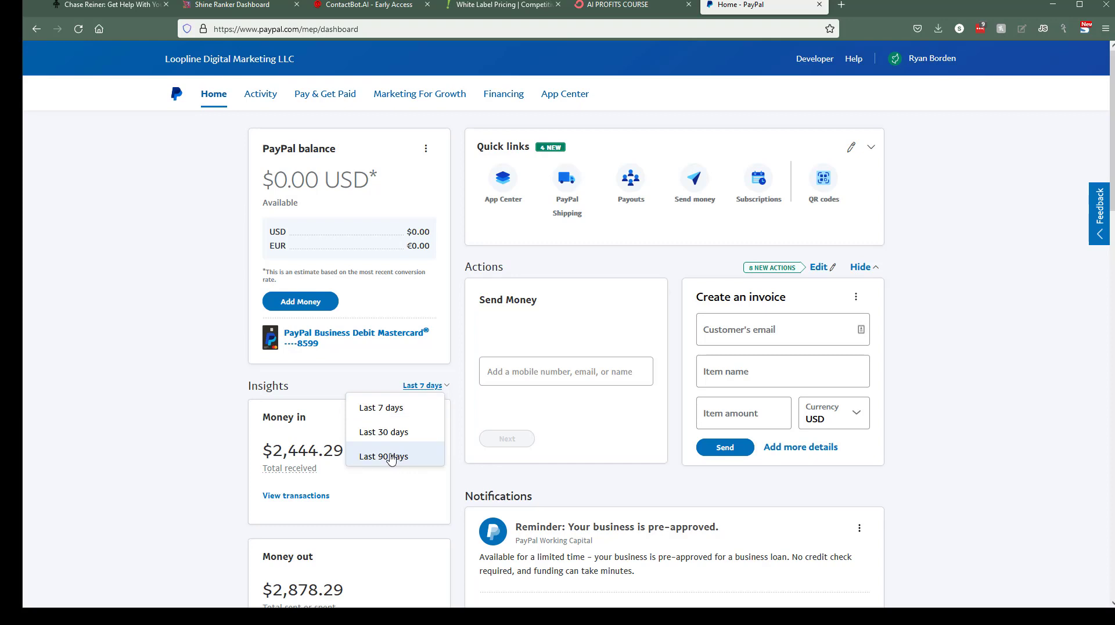
key(Return)
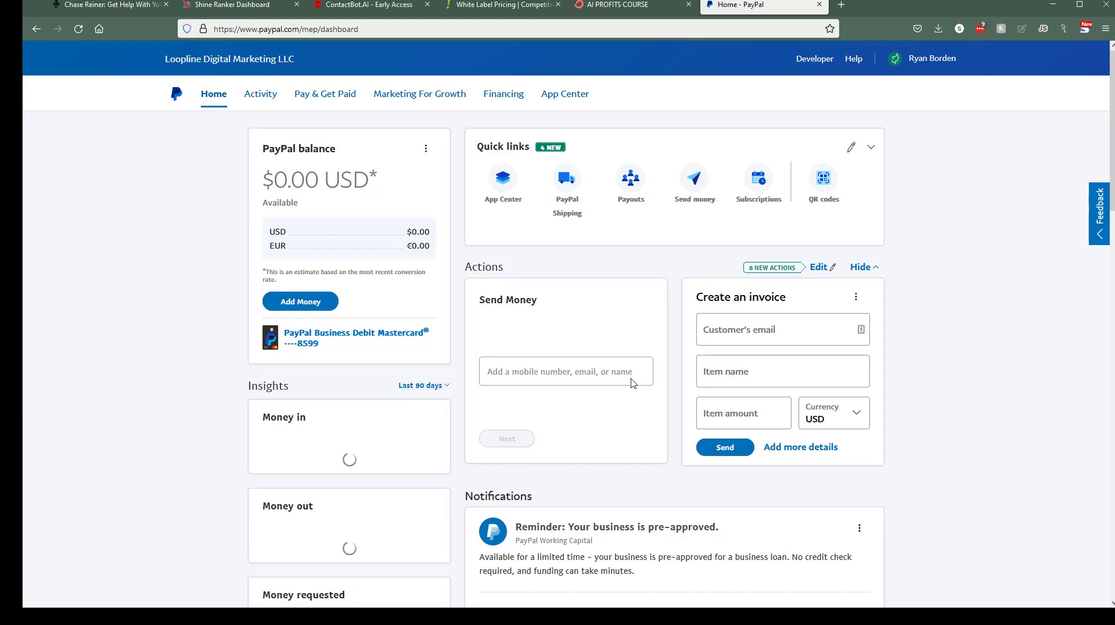
click(630, 371)
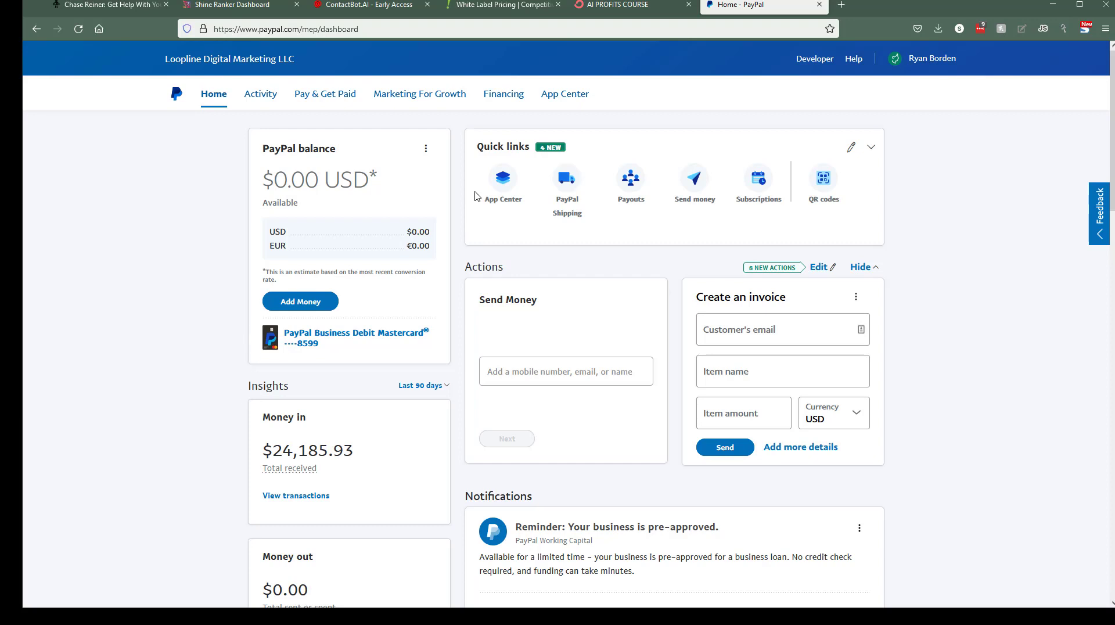
click(638, 6)
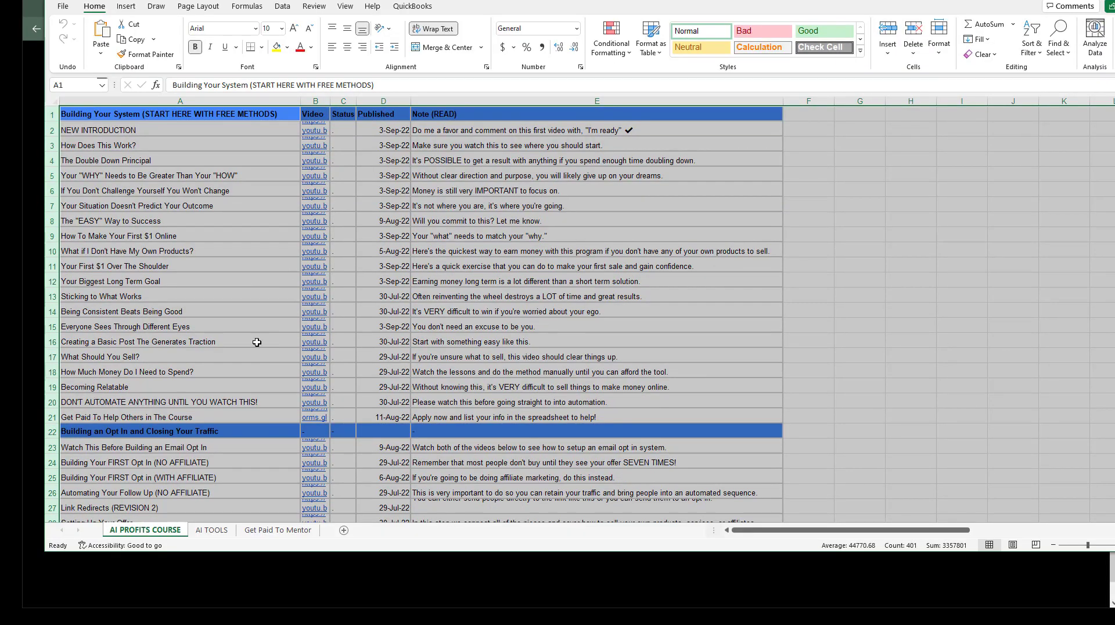
Scroll down through the AI PROFITS COURSE lesson list toward row 82 and back up
scroll(210, 233, down, 8)
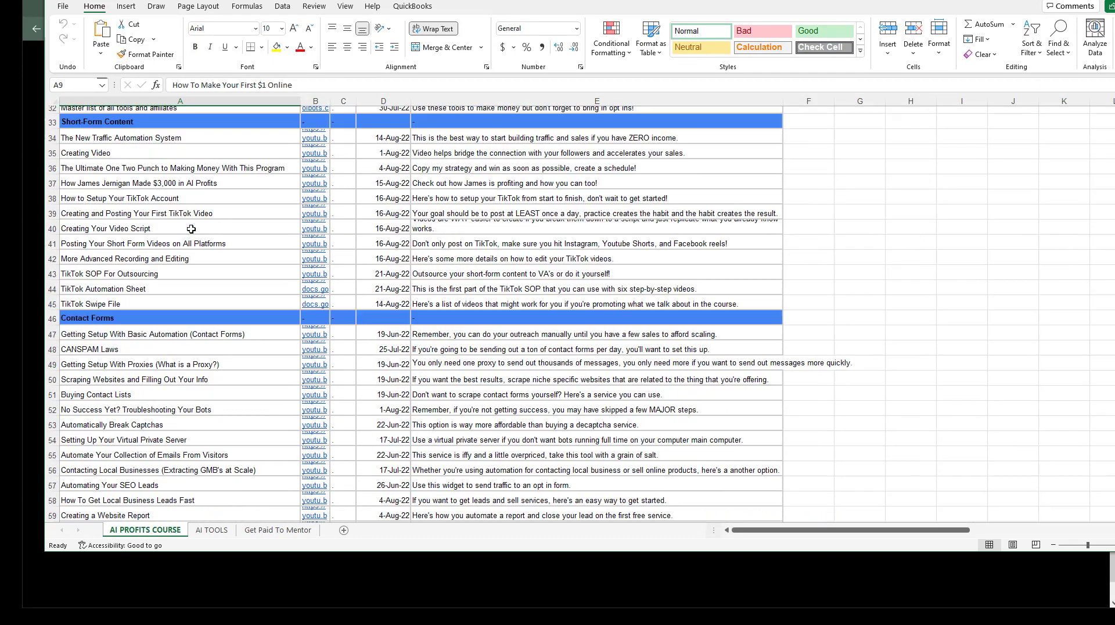
scroll(191, 235, down, 15)
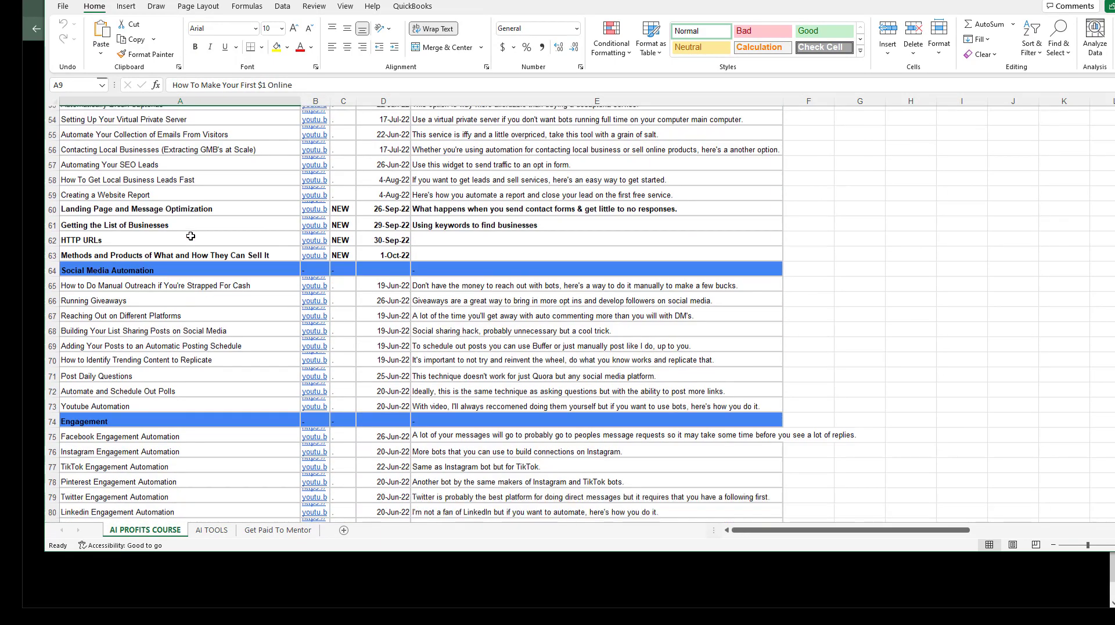
scroll(195, 236, up, 20)
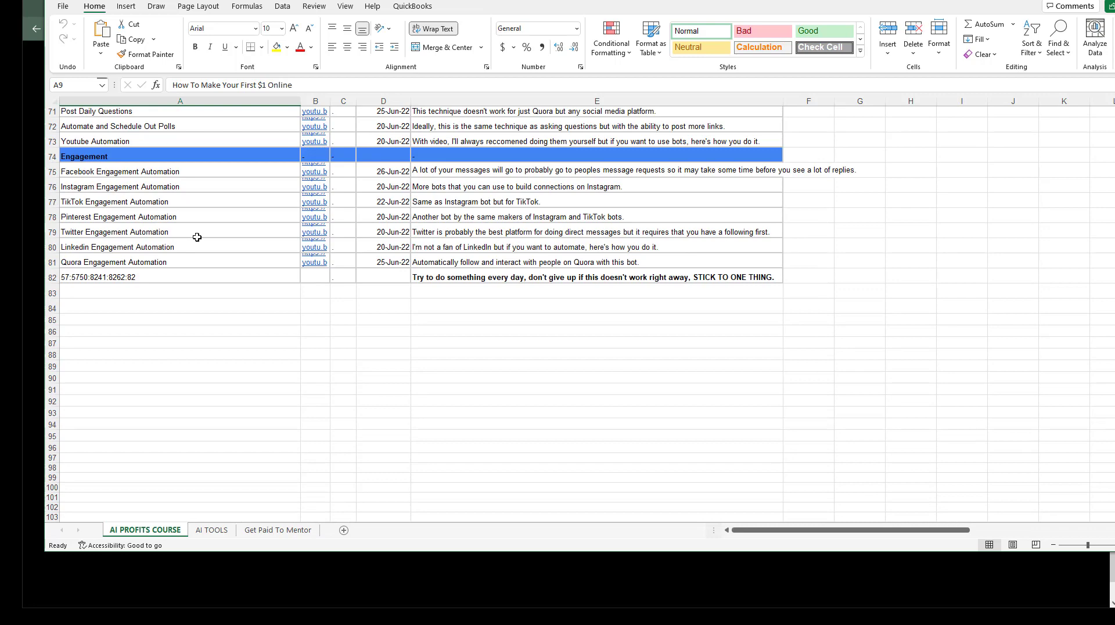
scroll(198, 238, up, 6)
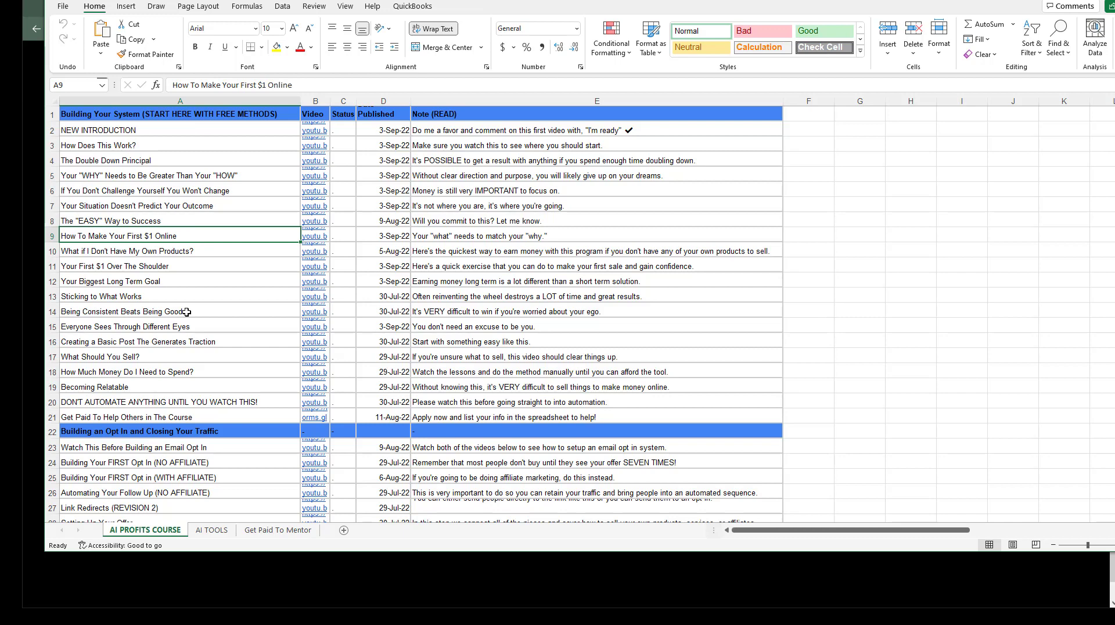
scroll(189, 302, down, 4)
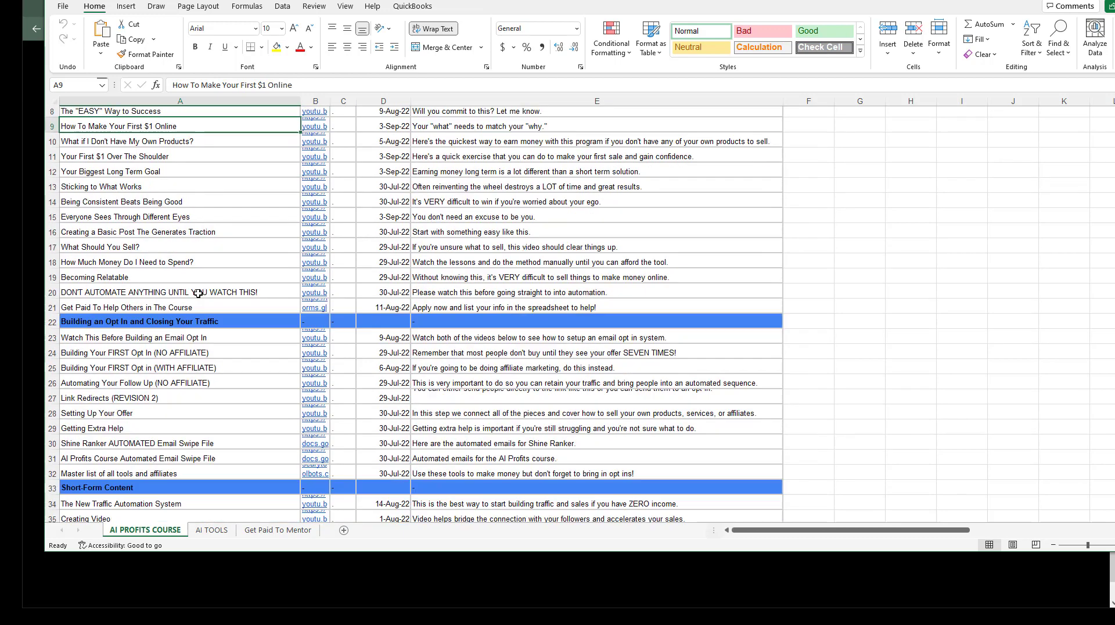
scroll(189, 301, down, 6)
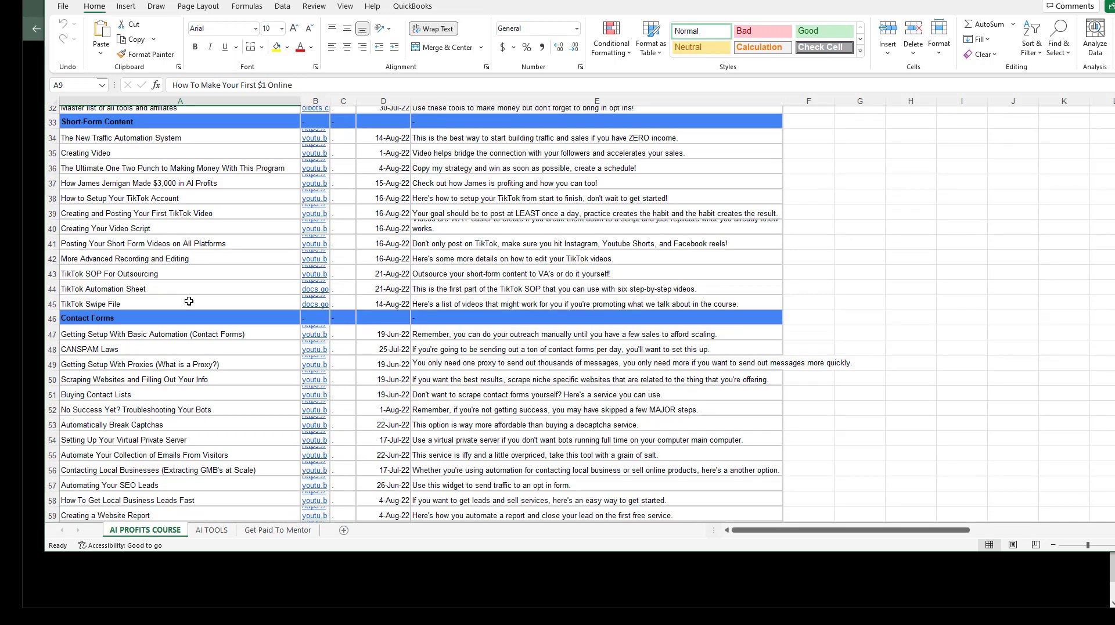
scroll(188, 300, up, 10)
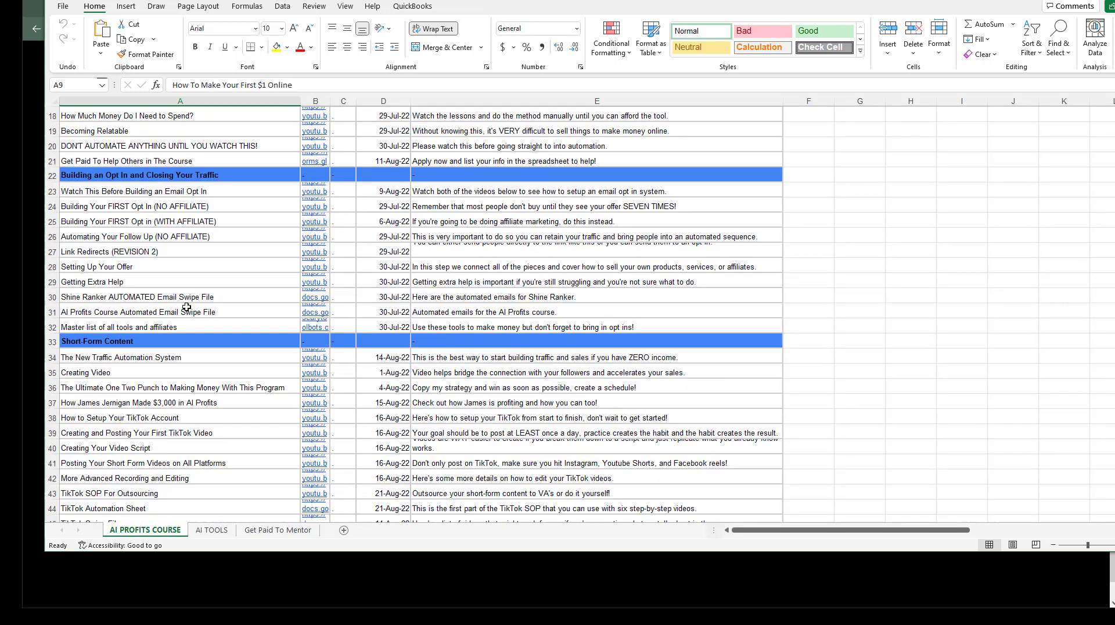